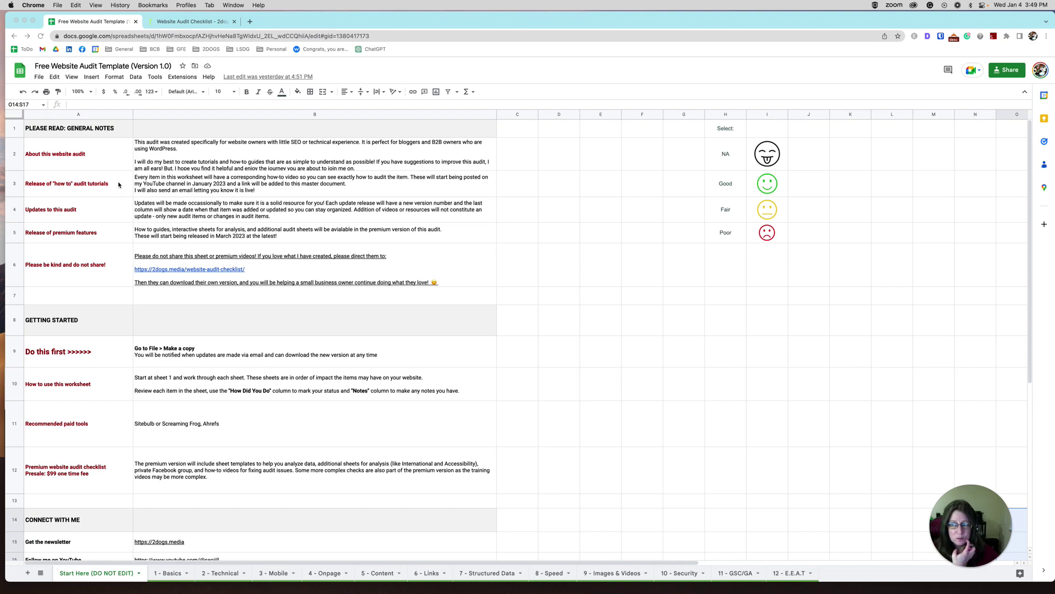
- Go over the how-to audit tutorials note, the audit updates explanation and the Version 1.0 entry
{"action": "left_click", "coordinate": [189, 188]}
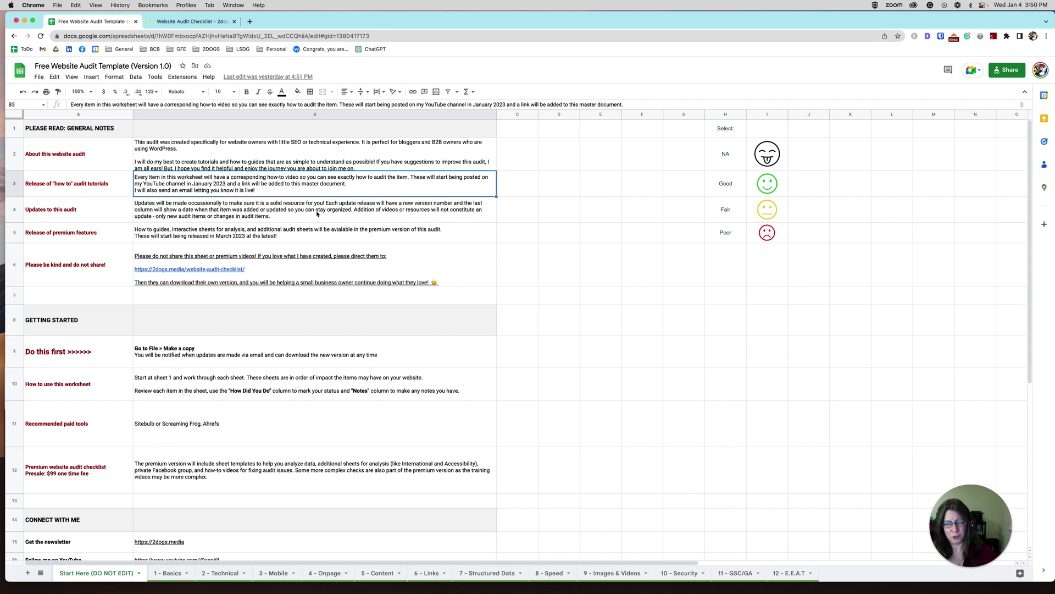
{"action": "left_click", "coordinate": [100, 217]}
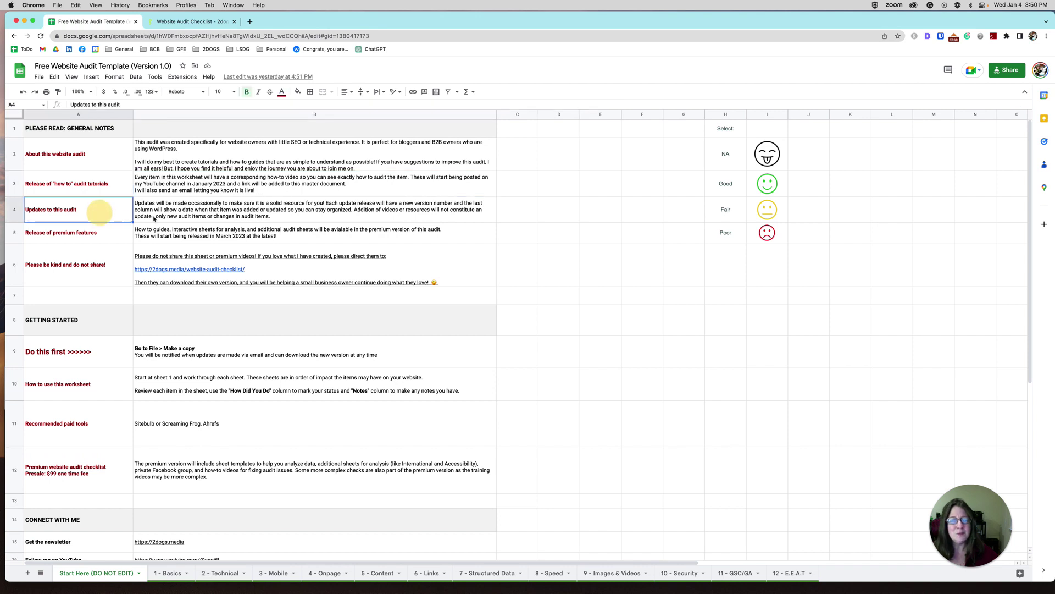
{"action": "left_click", "coordinate": [184, 219]}
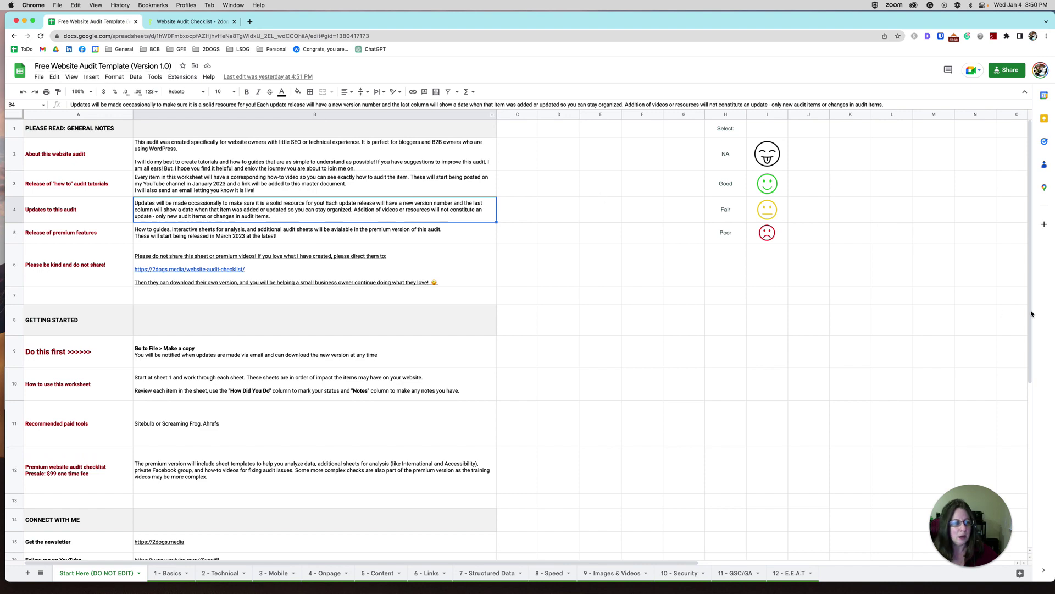
{"action": "scroll", "coordinate": [1018, 341], "scroll_direction": "down", "scroll_amount": 10}
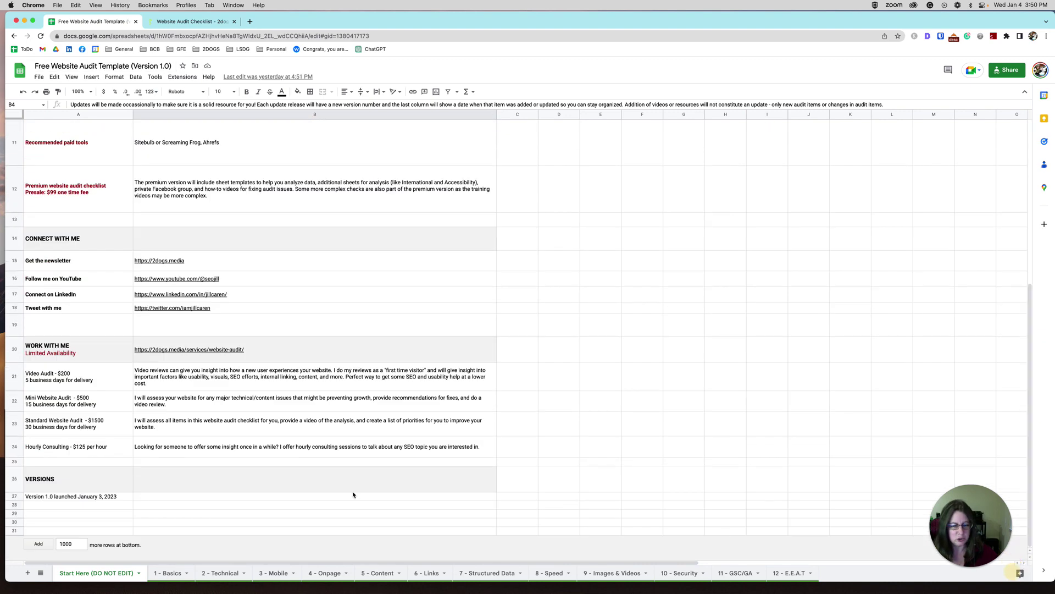
{"action": "left_click", "coordinate": [61, 498]}
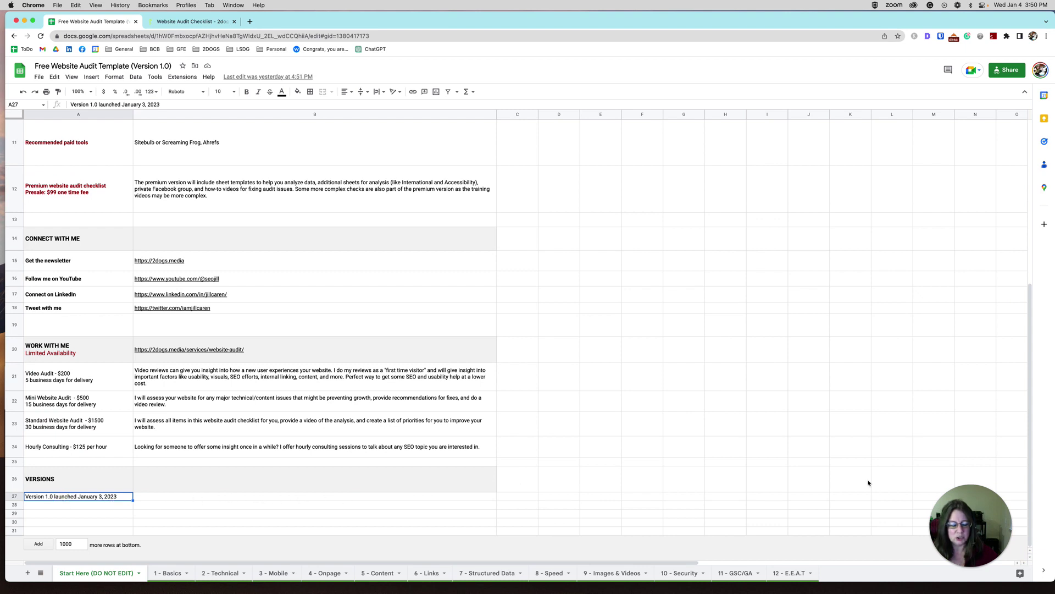
- Review the premium features release, the do-not-share note and the make-a-copy-first instruction
{"action": "left_click_drag", "start_coordinate": [1030, 461], "coordinate": [1029, 296]}
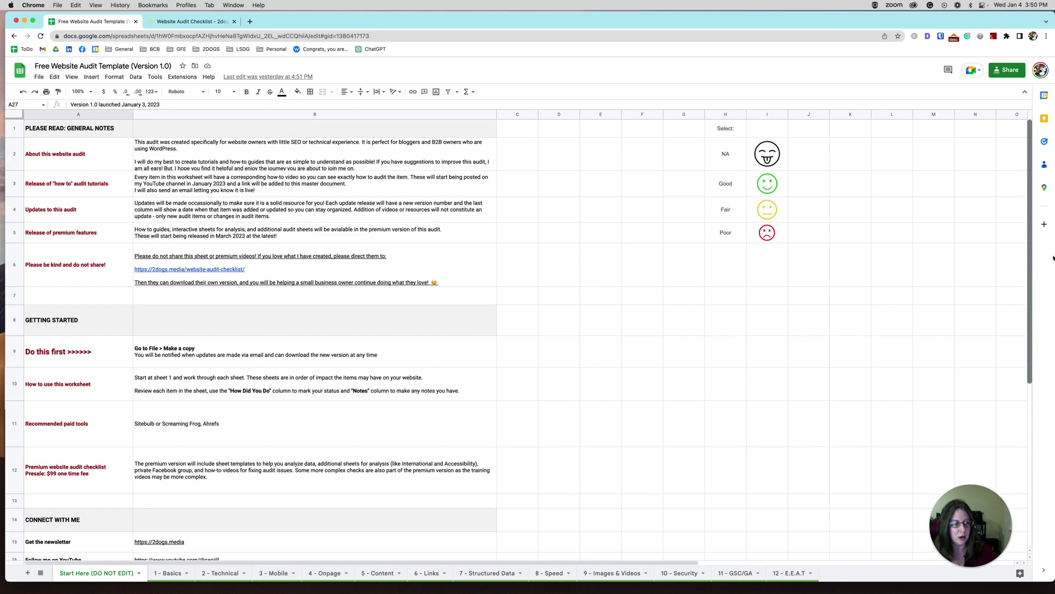
{"action": "left_click", "coordinate": [88, 237]}
{"action": "left_click", "coordinate": [270, 238]}
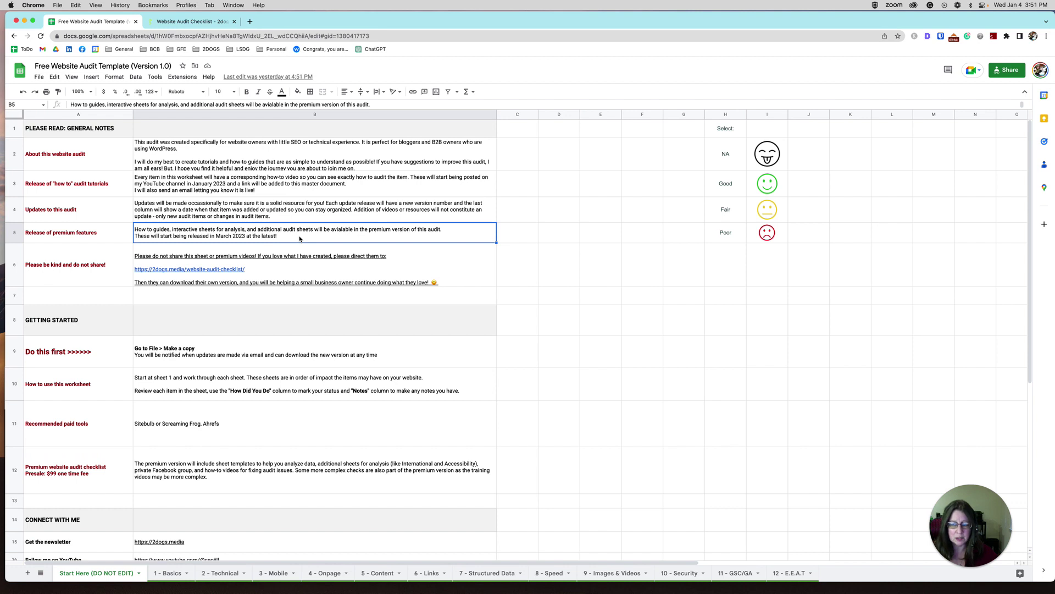
{"action": "left_click", "coordinate": [35, 270]}
{"action": "left_click", "coordinate": [438, 265]}
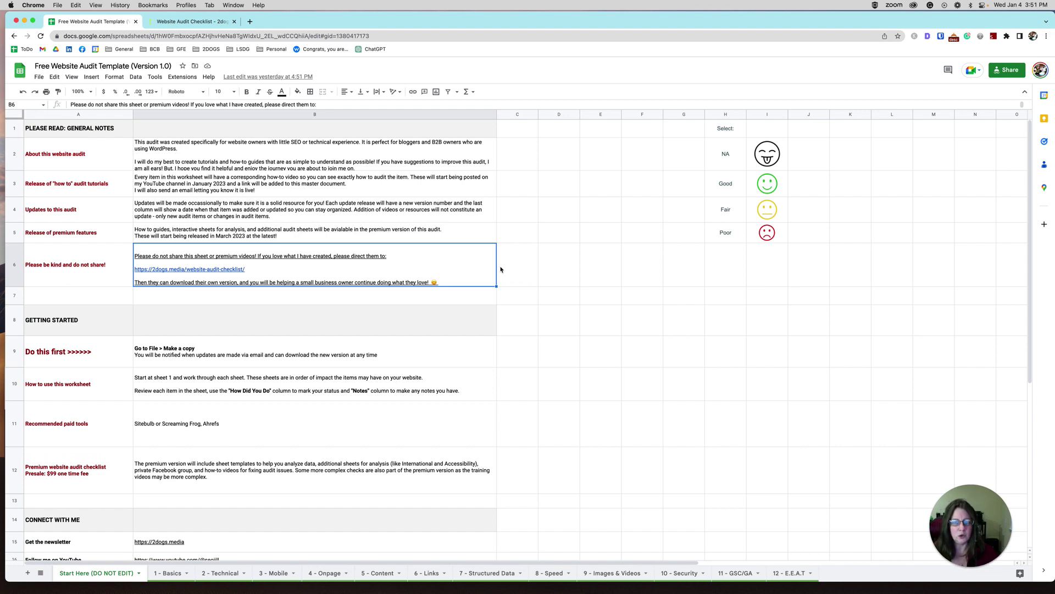
{"action": "left_click", "coordinate": [433, 348]}
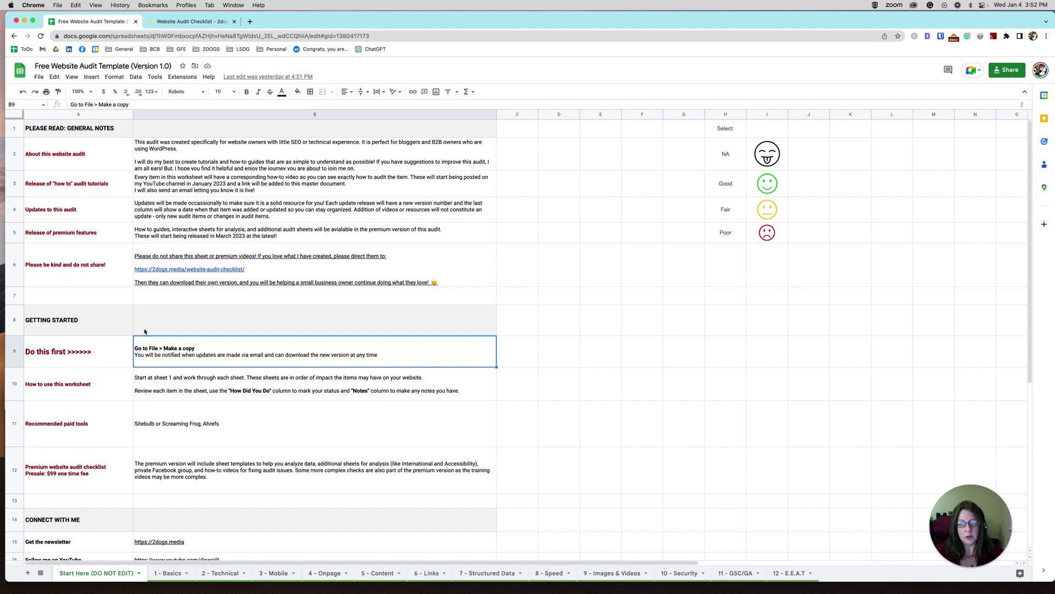
- Show where Make a copy lives, then cover How to use this worksheet and recommended paid tools
{"action": "left_click", "coordinate": [39, 77]}
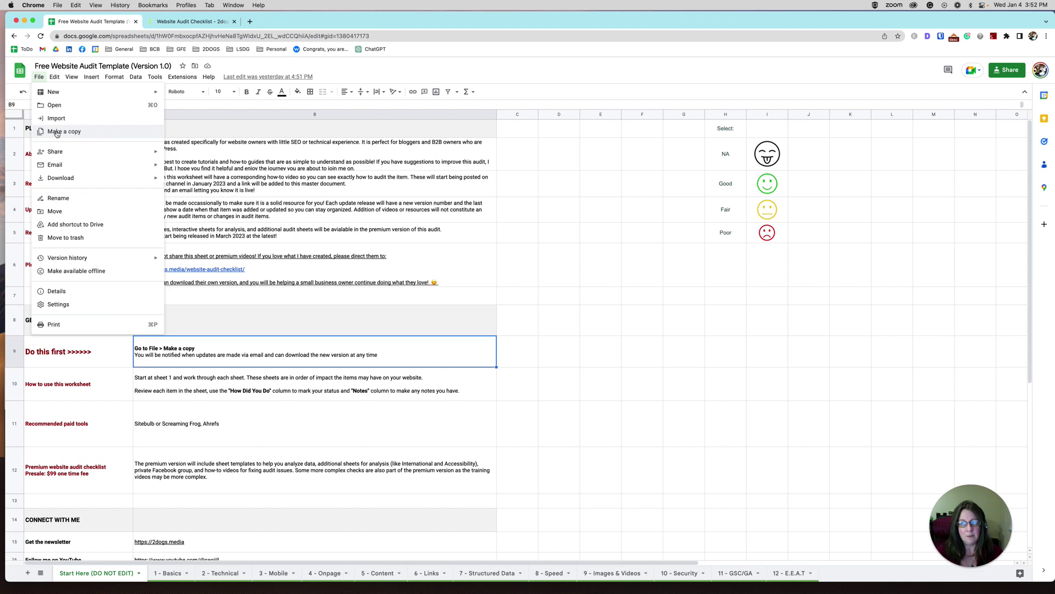
{"action": "left_click", "coordinate": [110, 387]}
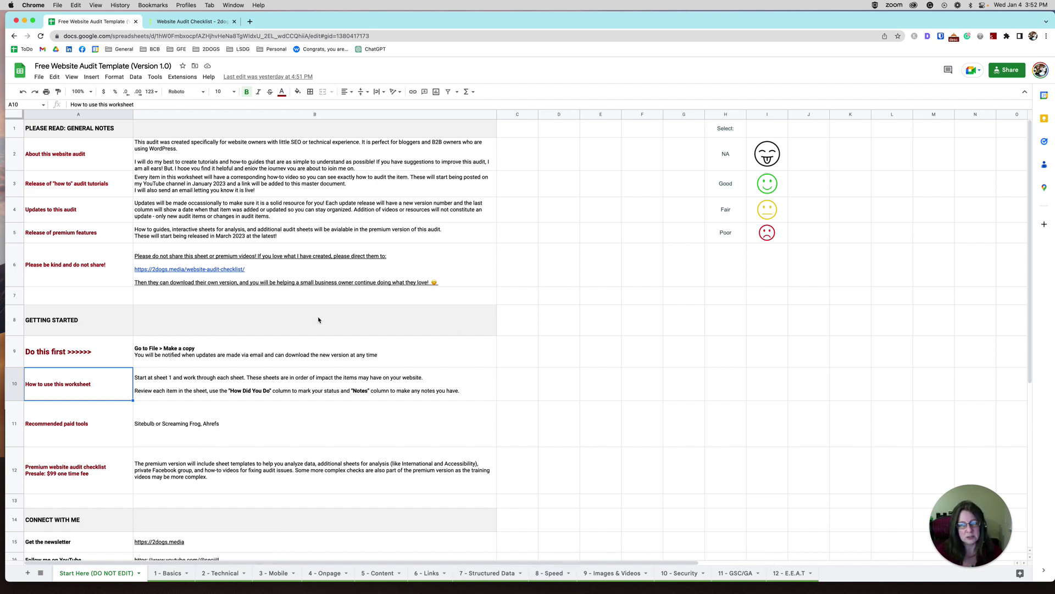
{"action": "left_click", "coordinate": [103, 434]}
{"action": "left_click", "coordinate": [303, 434]}
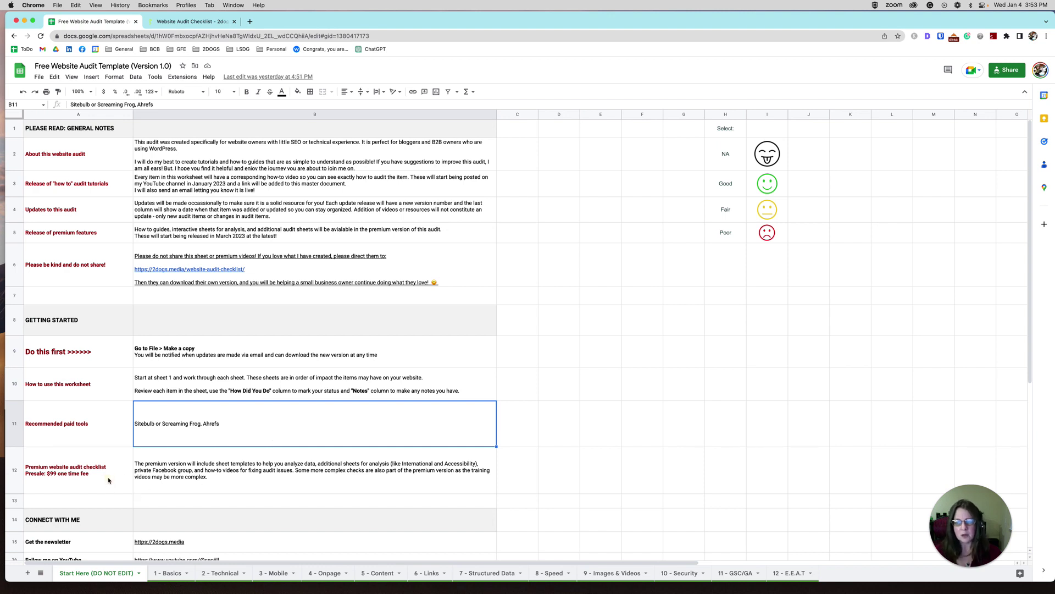
- Review the premium checklist and offers: Video Audit $200, Mini $500, Standard $1500, Consulting $125/hour
{"action": "left_click", "coordinate": [71, 473]}
{"action": "left_click", "coordinate": [246, 484]}
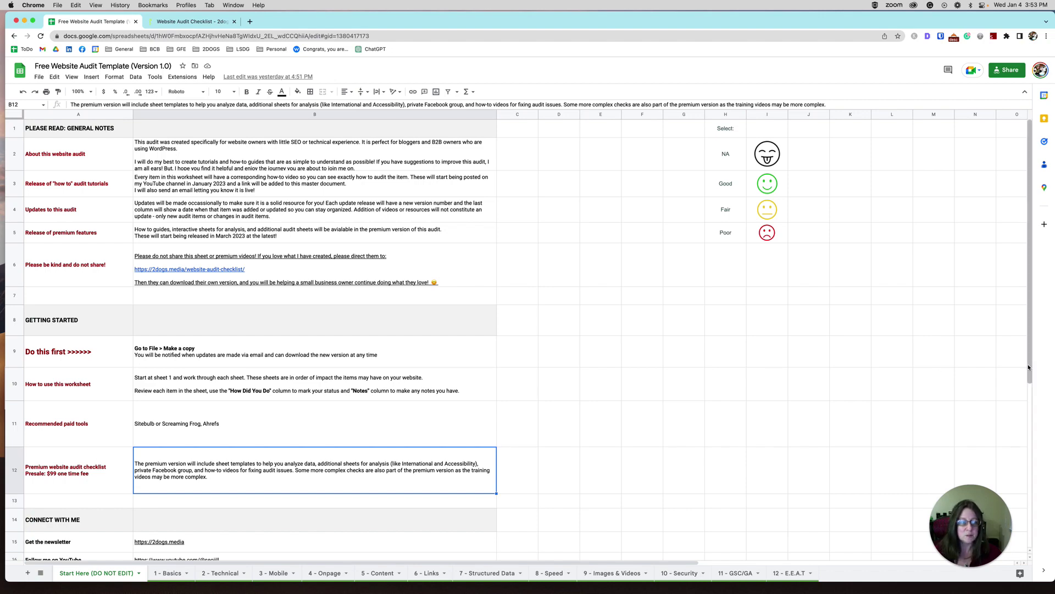
{"action": "left_click_drag", "start_coordinate": [1027, 368], "coordinate": [1009, 502]}
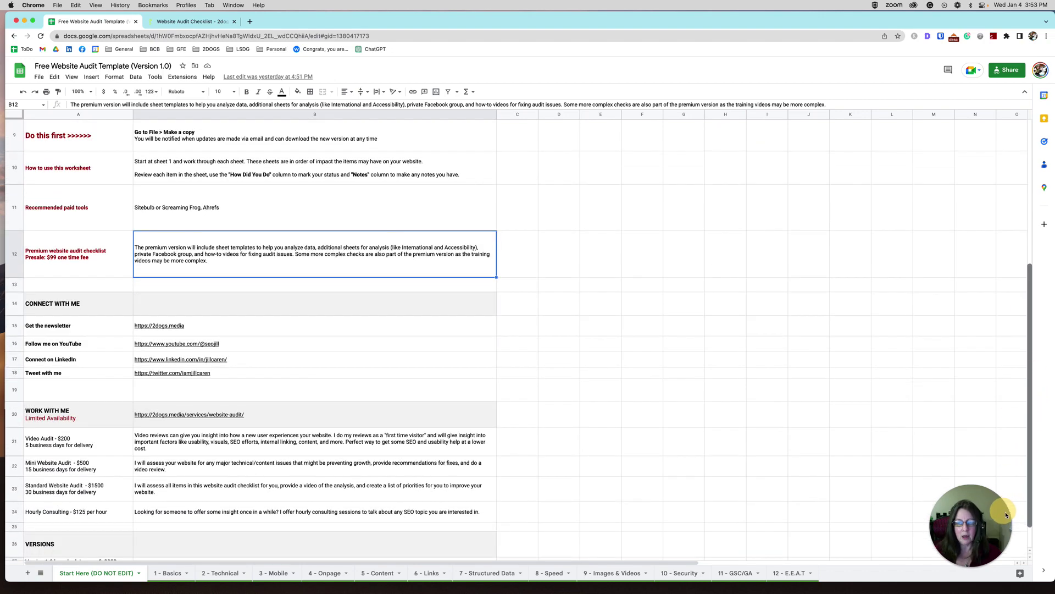
{"action": "left_click", "coordinate": [113, 448]}
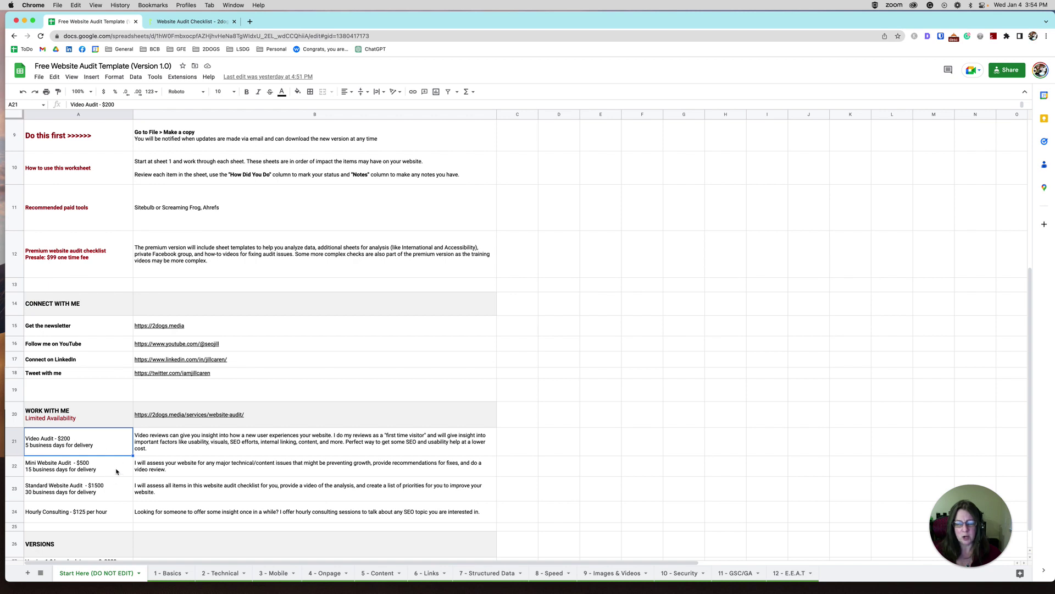
{"action": "left_click", "coordinate": [110, 472]}
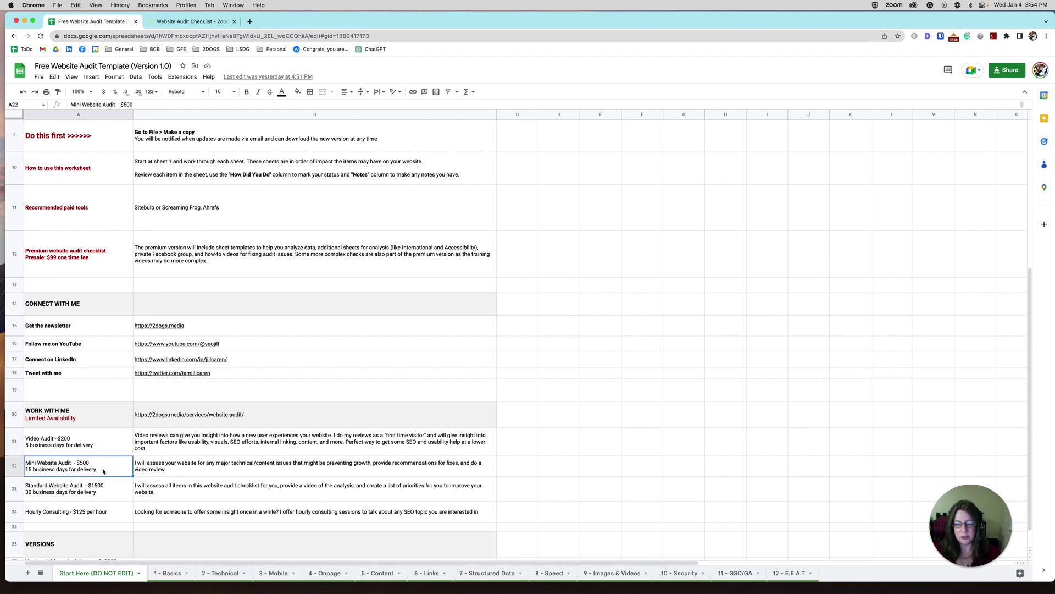
{"action": "left_click", "coordinate": [119, 489]}
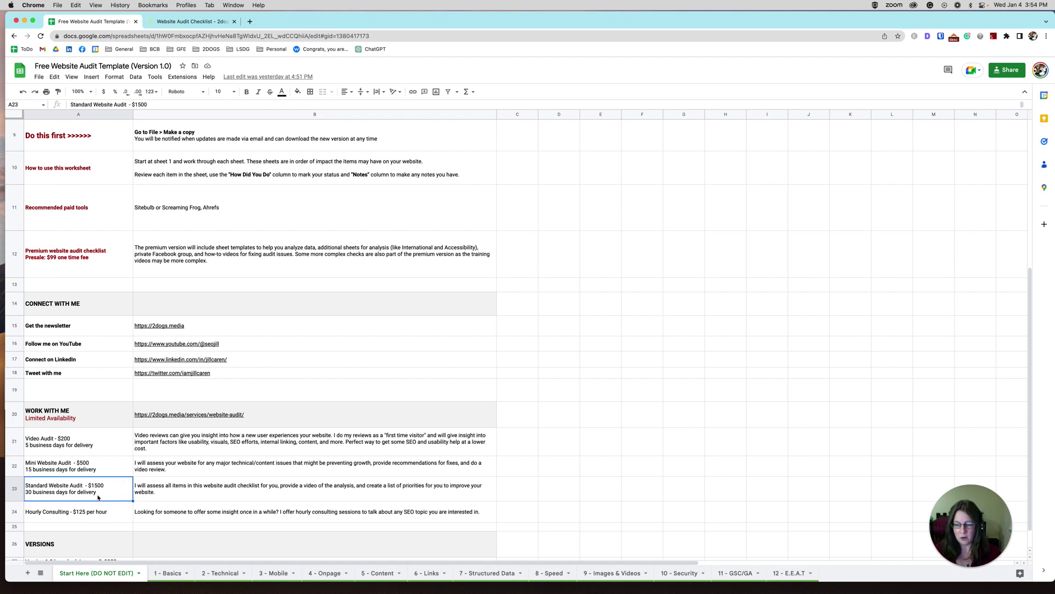
{"action": "left_click", "coordinate": [116, 515]}
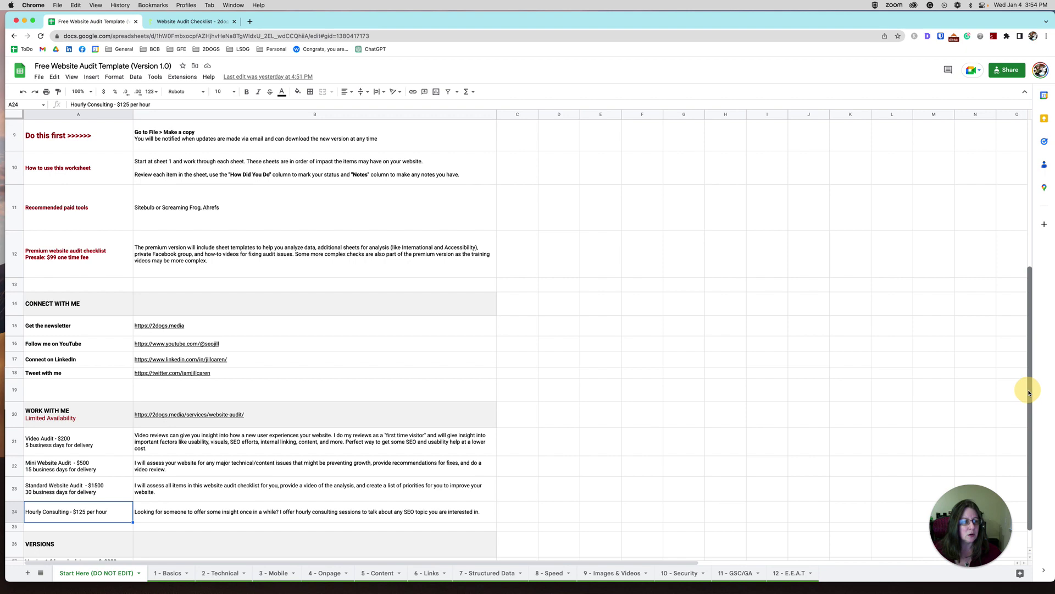
{"action": "left_click_drag", "start_coordinate": [1031, 391], "coordinate": [1032, 223]}
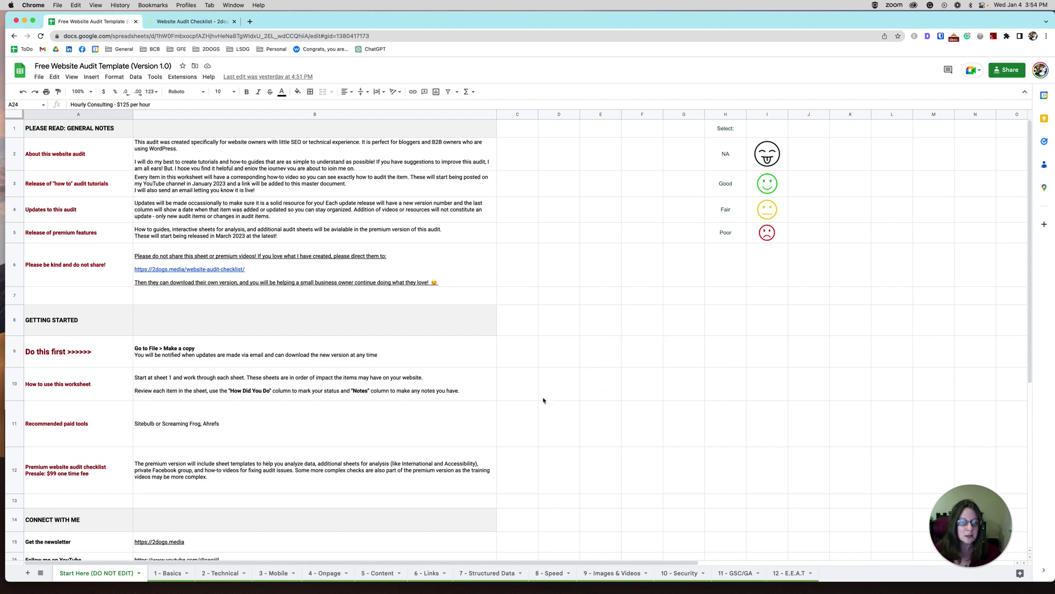
{"action": "left_click_drag", "start_coordinate": [1030, 304], "coordinate": [1050, 282]}
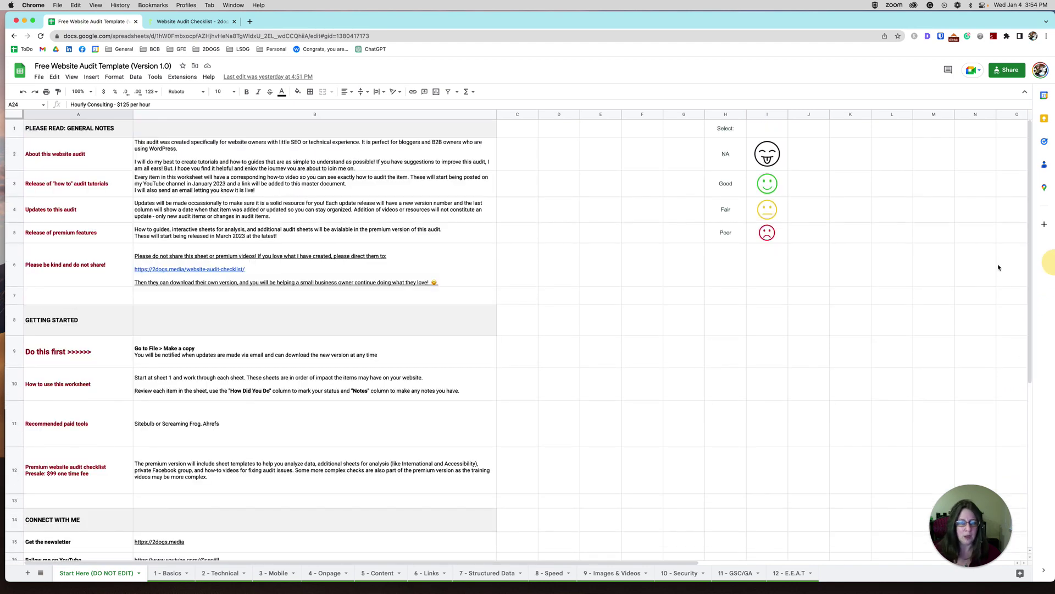
- On the 1 - Basics sheet, show notes for Google Analytics, multiple installations and custom 404 pages
{"action": "left_click", "coordinate": [171, 573]}
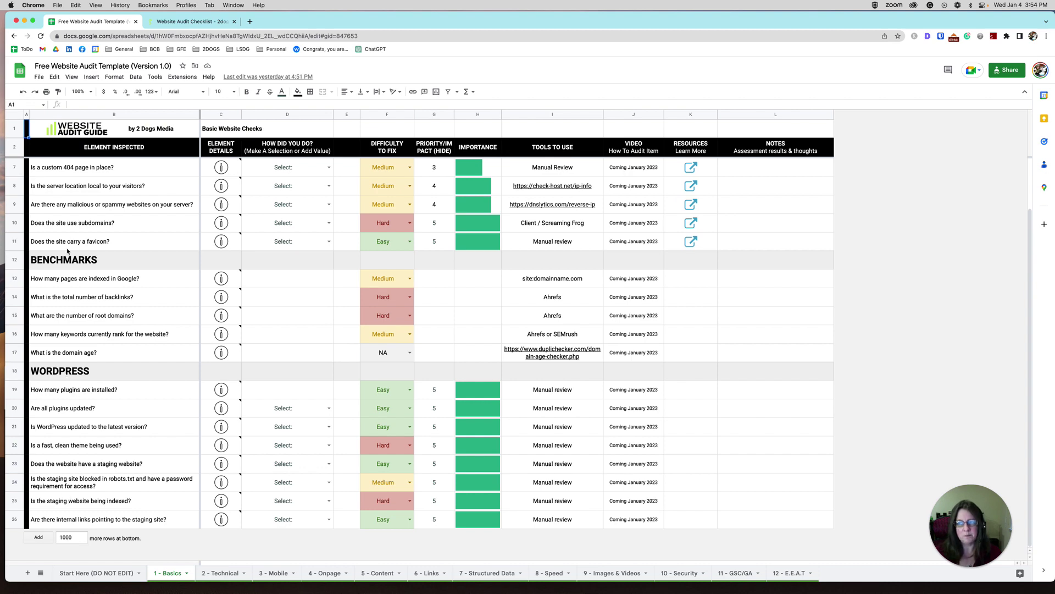
{"action": "scroll", "coordinate": [1029, 240], "scroll_direction": "up", "scroll_amount": 3}
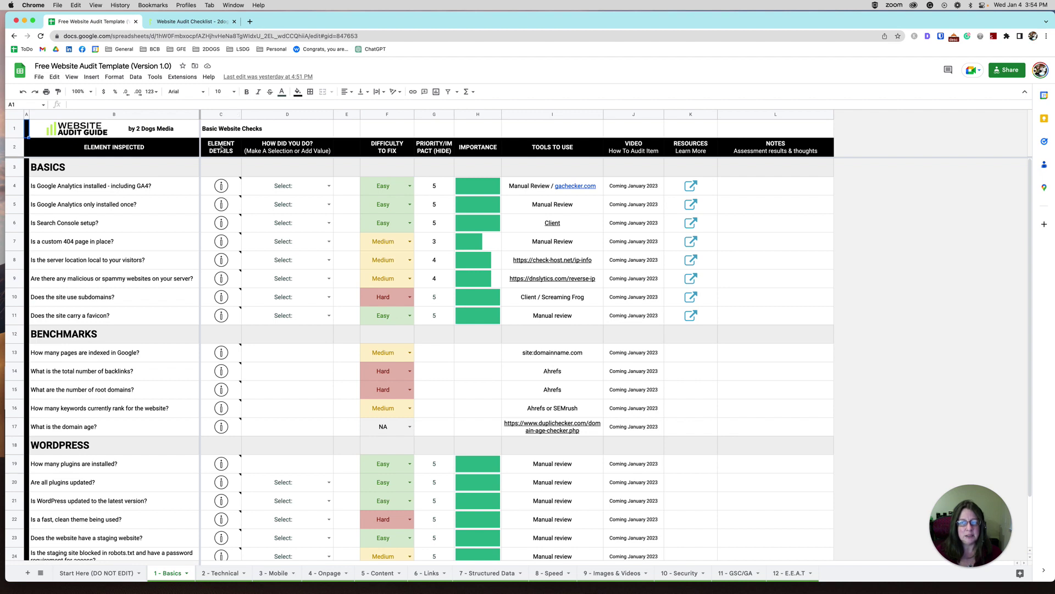
{"action": "left_click", "coordinate": [232, 189]}
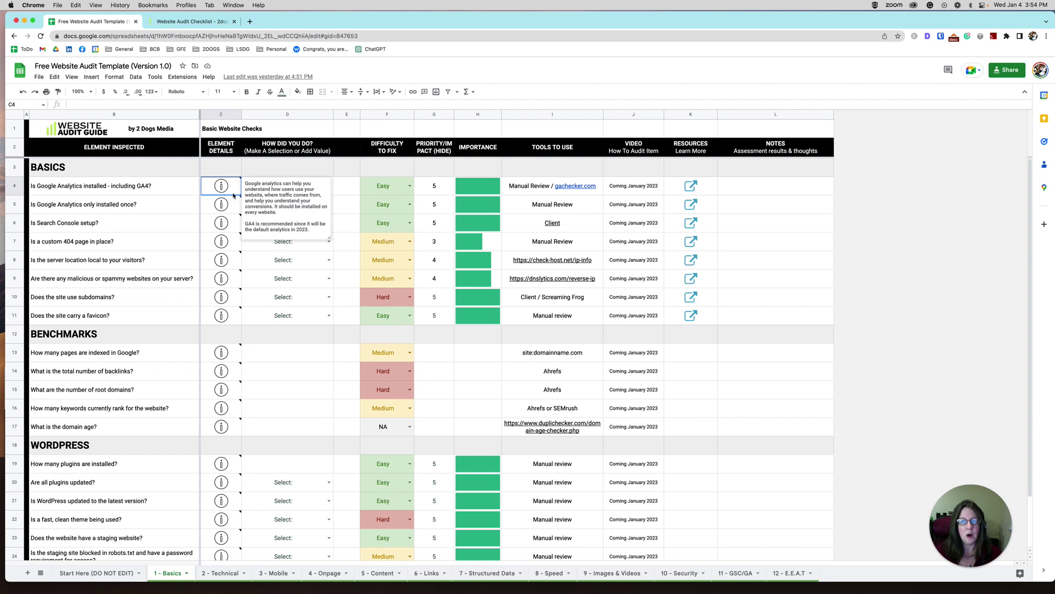
{"action": "left_click", "coordinate": [222, 206]}
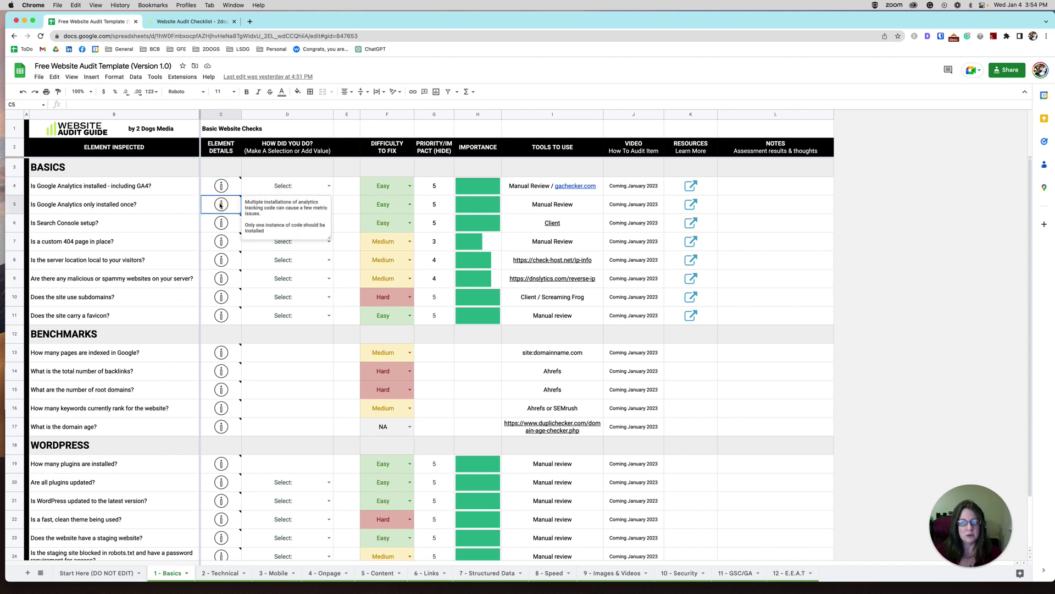
{"action": "left_click", "coordinate": [221, 224]}
{"action": "left_click", "coordinate": [221, 242]}
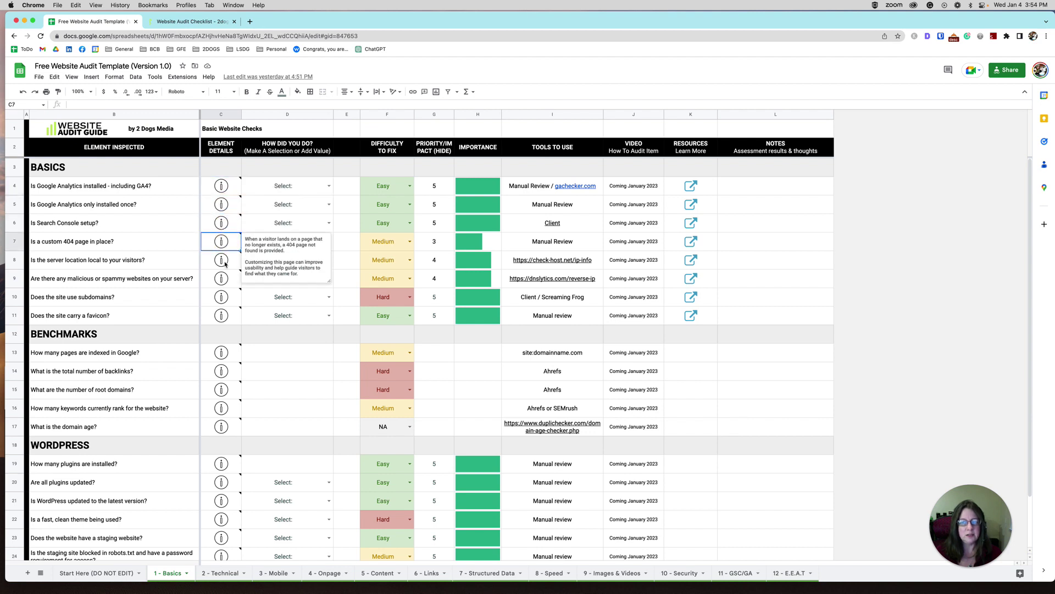
- Show notes on subdomains, favicon, indexed pages, backlinks and root domains, then the HOW DID YOU DO? column
{"action": "left_click", "coordinate": [224, 264]}
{"action": "left_click", "coordinate": [224, 282]}
{"action": "left_click", "coordinate": [223, 302]}
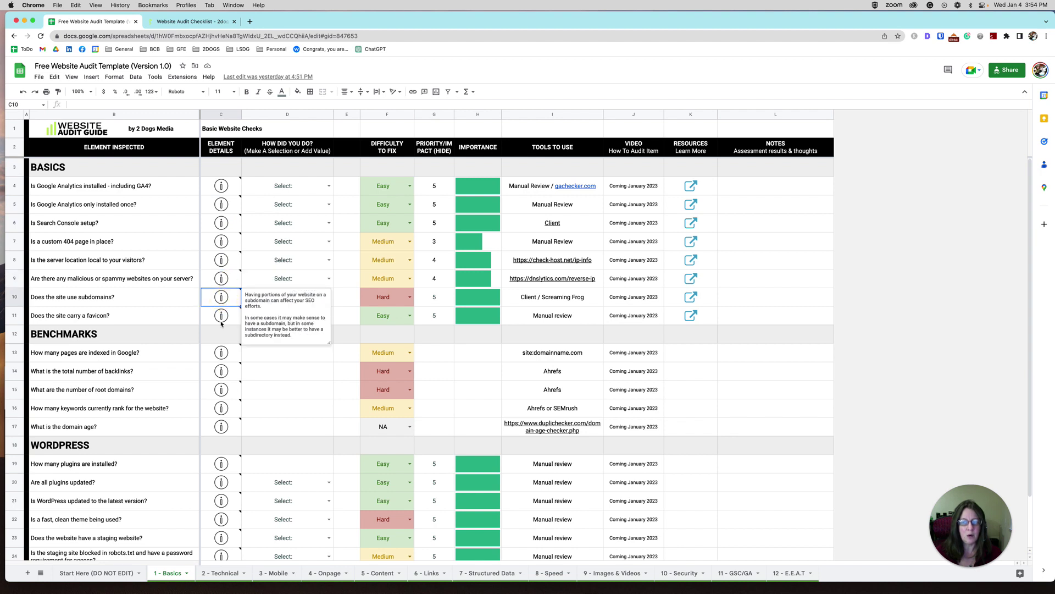
{"action": "left_click", "coordinate": [221, 321]}
{"action": "left_click", "coordinate": [222, 354]}
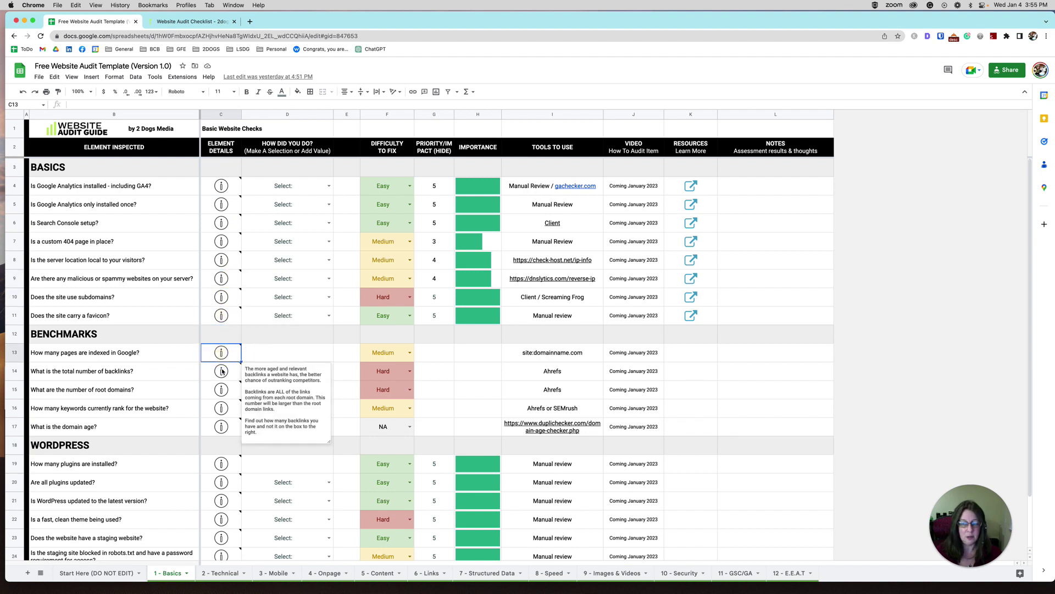
{"action": "left_click", "coordinate": [222, 372]}
{"action": "left_click", "coordinate": [222, 390]}
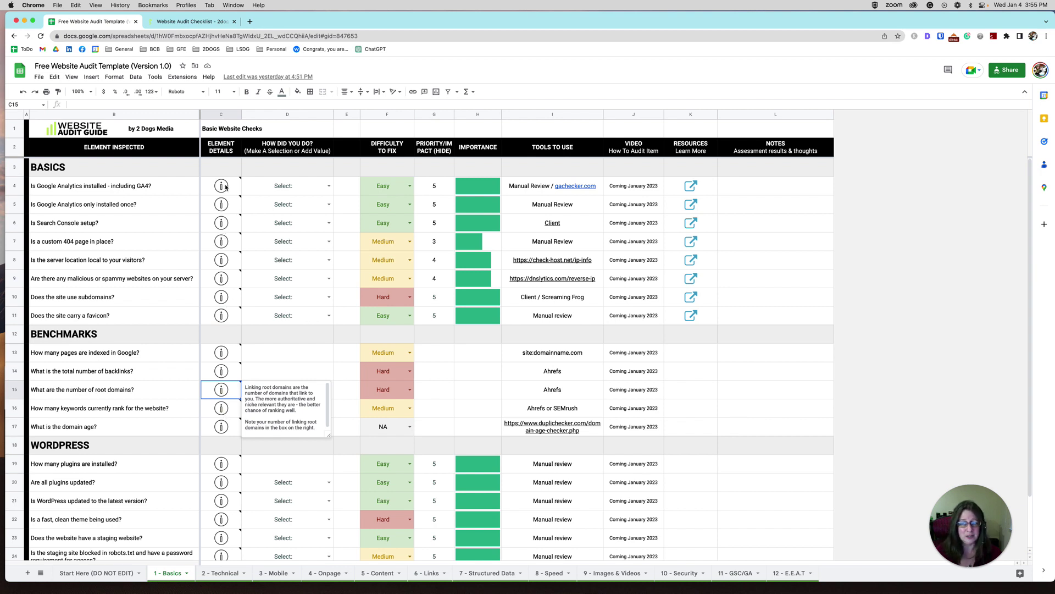
{"action": "mouse_move", "coordinate": [225, 188]}
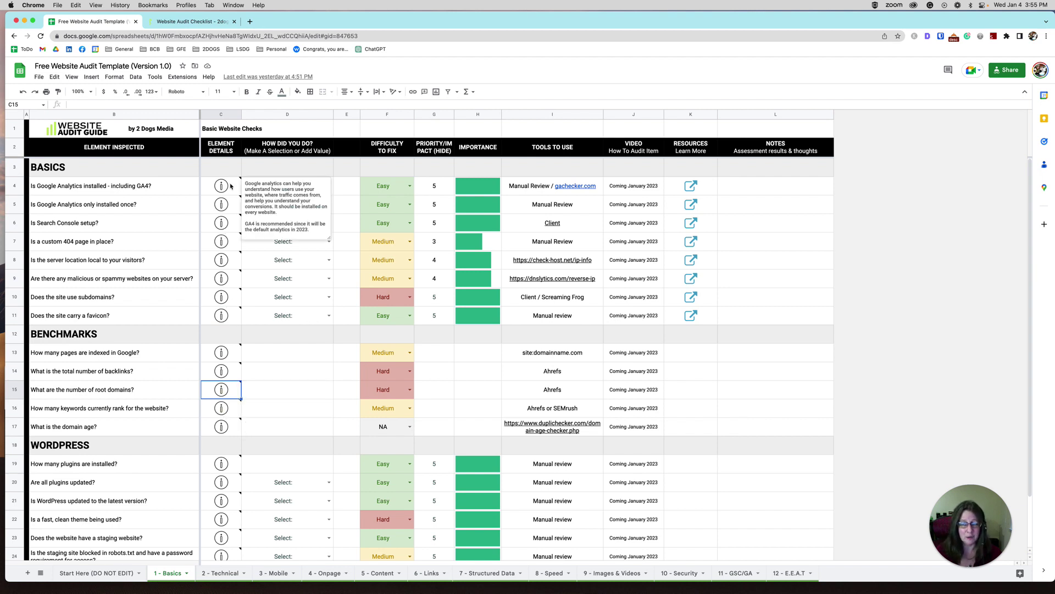
{"action": "left_click", "coordinate": [296, 146]}
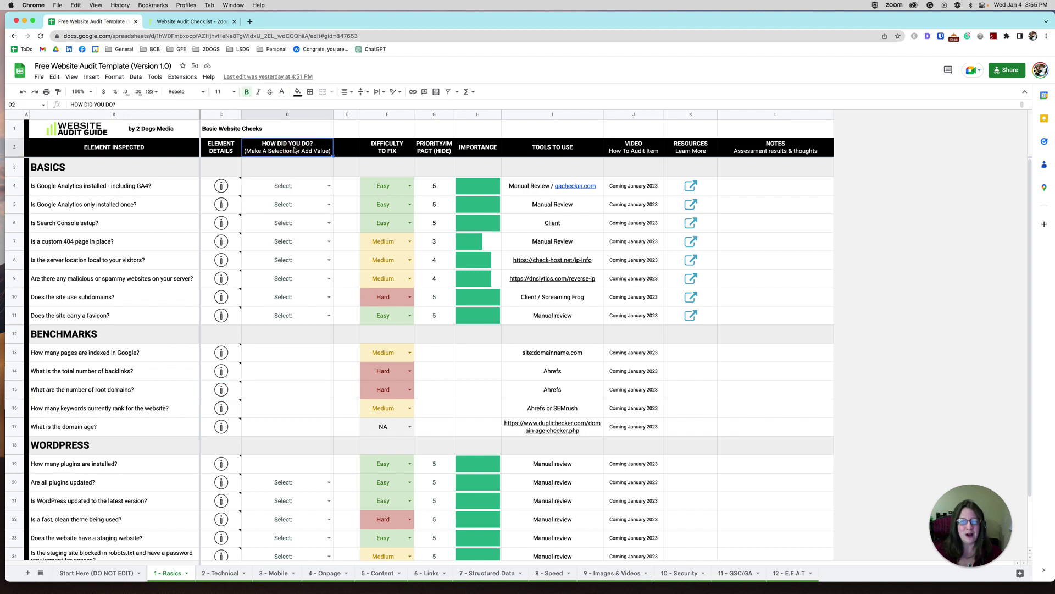
- Rate D4 as Good, set D5 to Poor then back to Select:, and select the pages-indexed answer cell
{"action": "left_click", "coordinate": [329, 186]}
{"action": "left_click", "coordinate": [269, 224]}
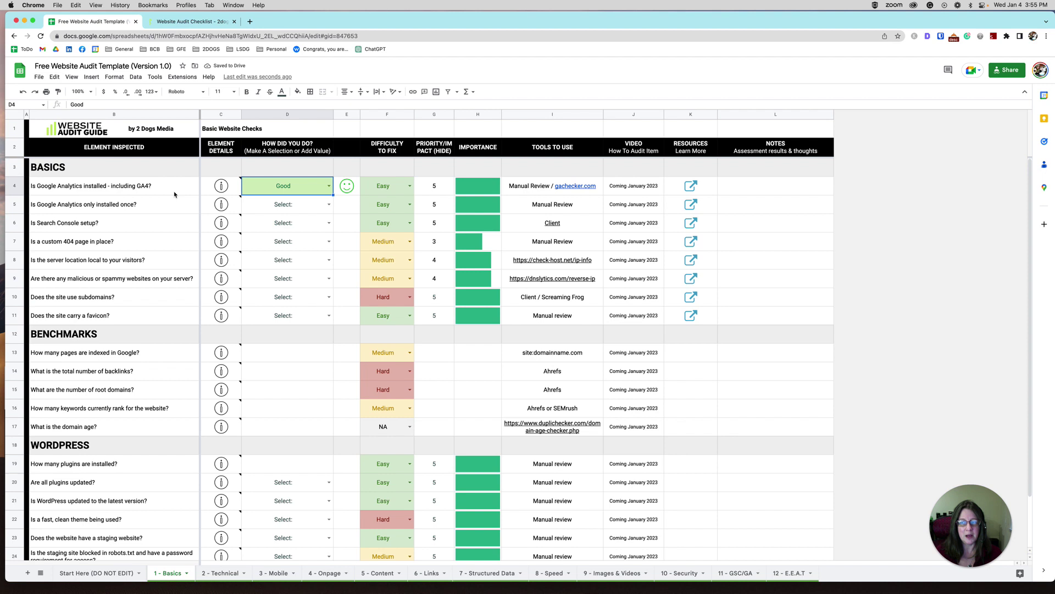
{"action": "left_click", "coordinate": [329, 205]}
{"action": "left_click", "coordinate": [276, 267]}
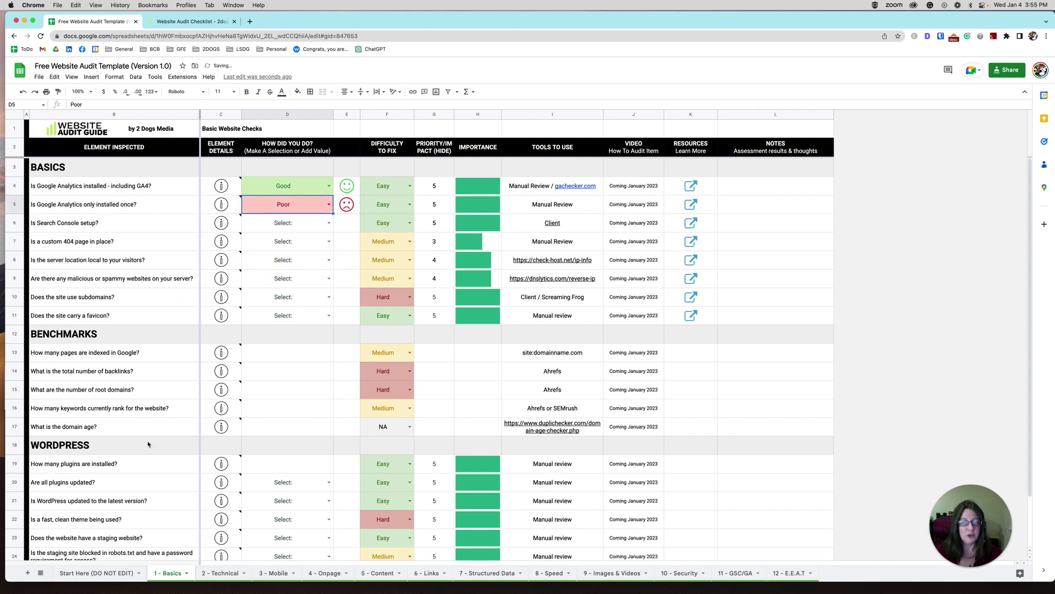
{"action": "left_click", "coordinate": [328, 204]}
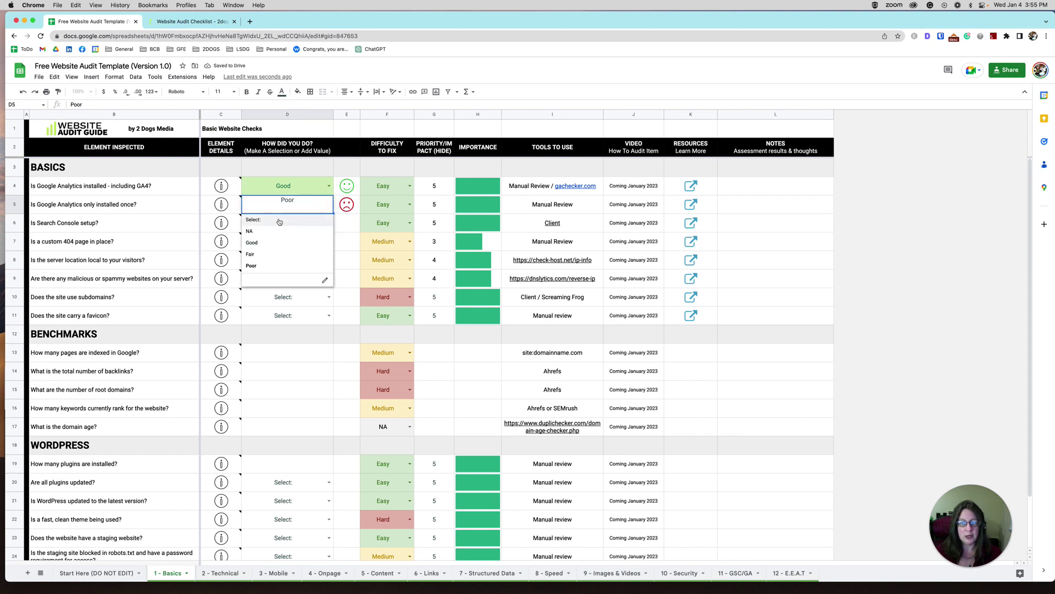
{"action": "left_click", "coordinate": [279, 220]}
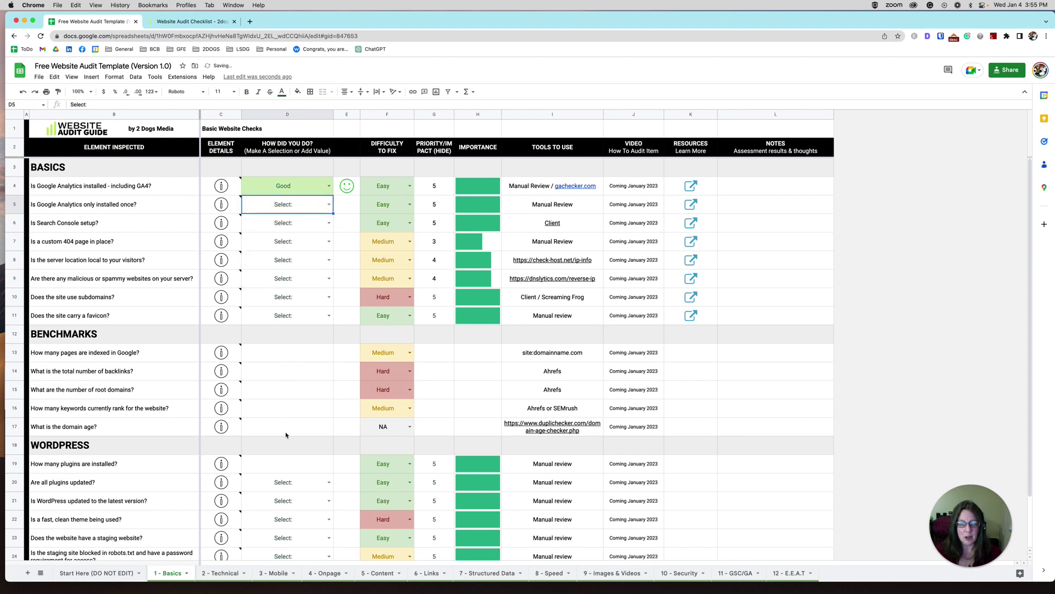
{"action": "left_click", "coordinate": [302, 357]}
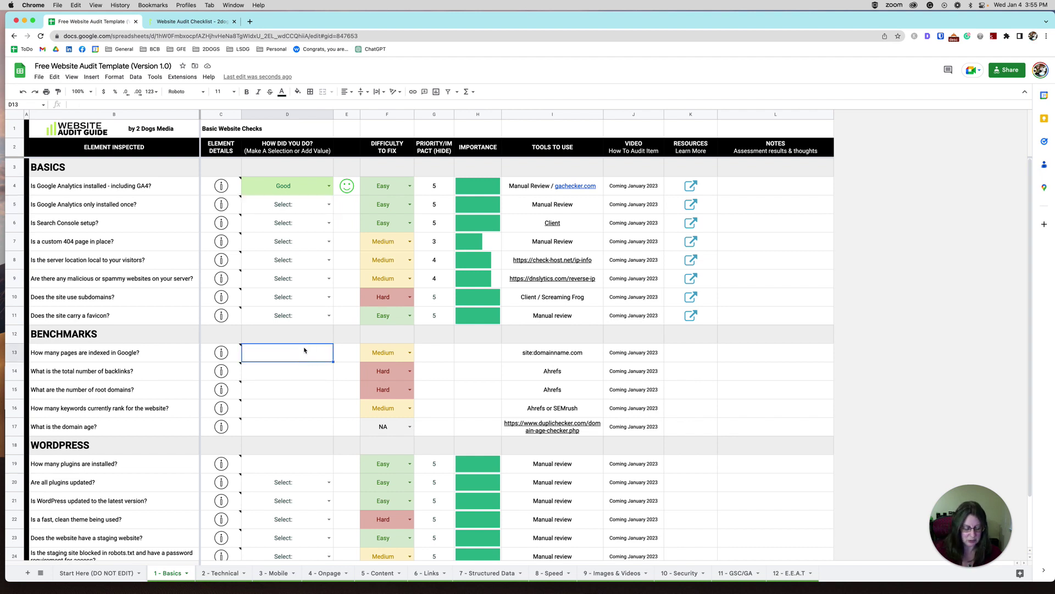
{"action": "type", "text": "3,0000"}
{"action": "key", "text": "Return"}
{"action": "key", "text": "Return"}
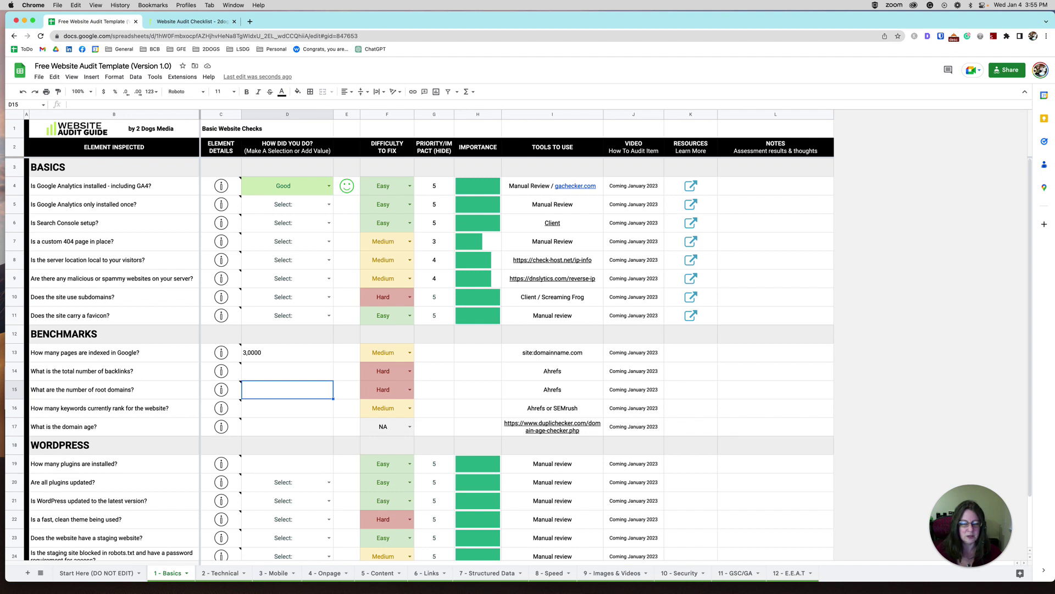
{"action": "left_click", "coordinate": [287, 352]}
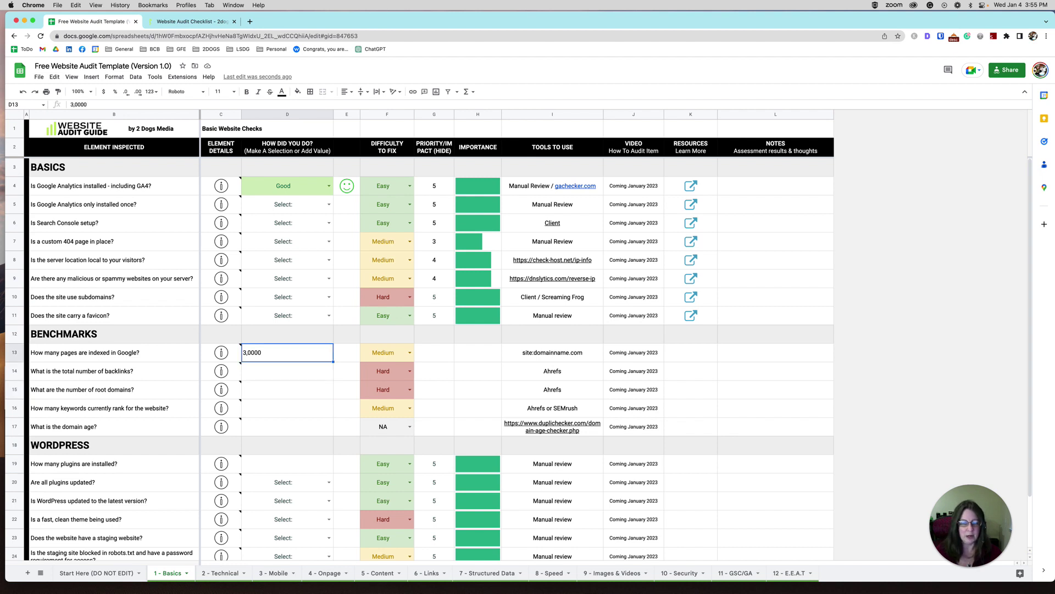
{"action": "key", "text": "Delete"}
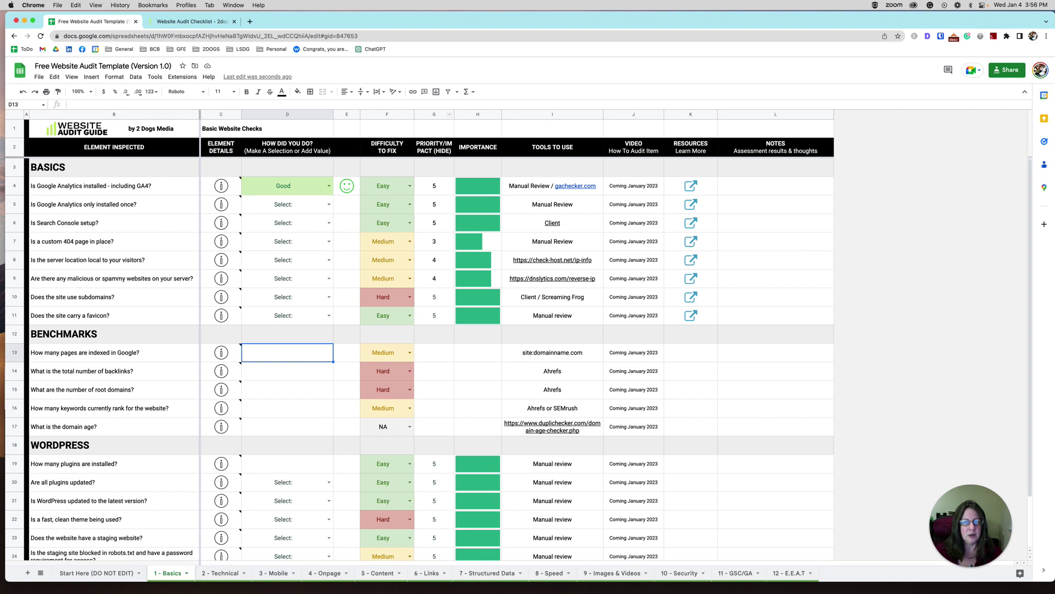
{"action": "left_click", "coordinate": [473, 114]}
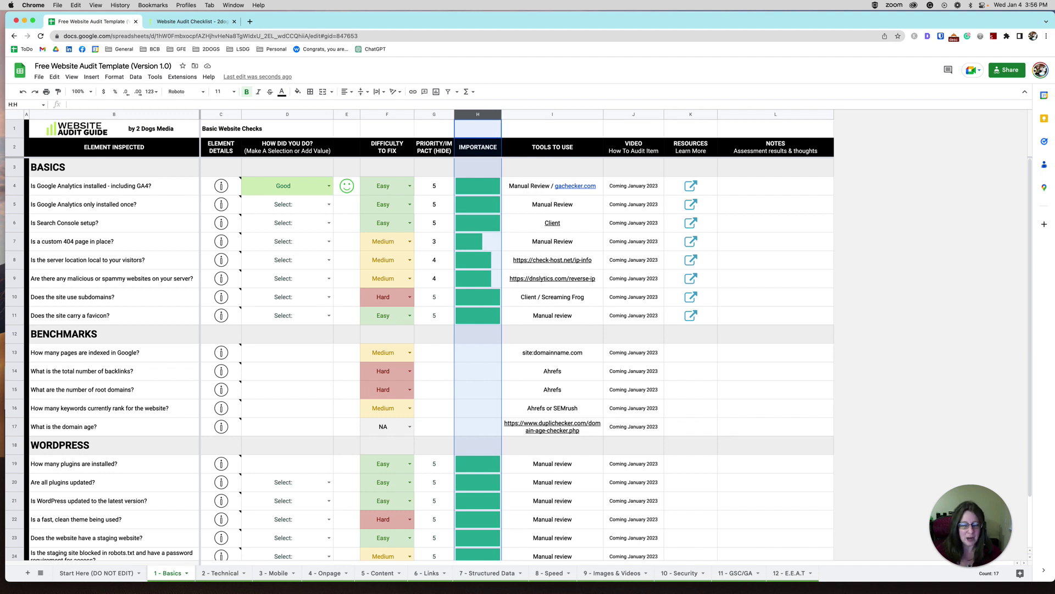
{"action": "left_click", "coordinate": [110, 465]}
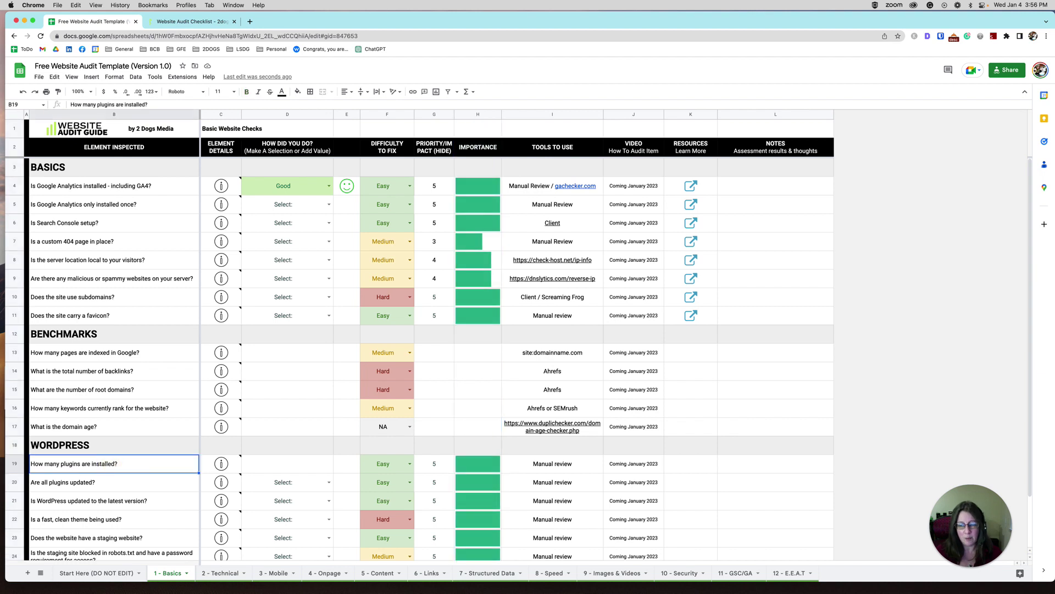
{"action": "left_click", "coordinate": [478, 463]}
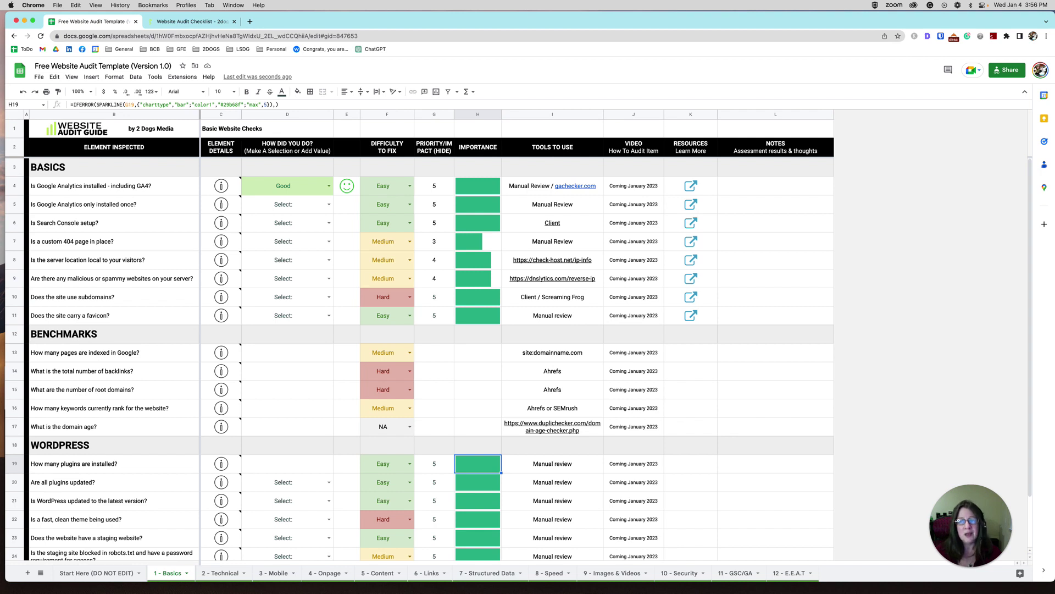
{"action": "left_click", "coordinate": [99, 241]}
{"action": "left_click", "coordinate": [478, 241]}
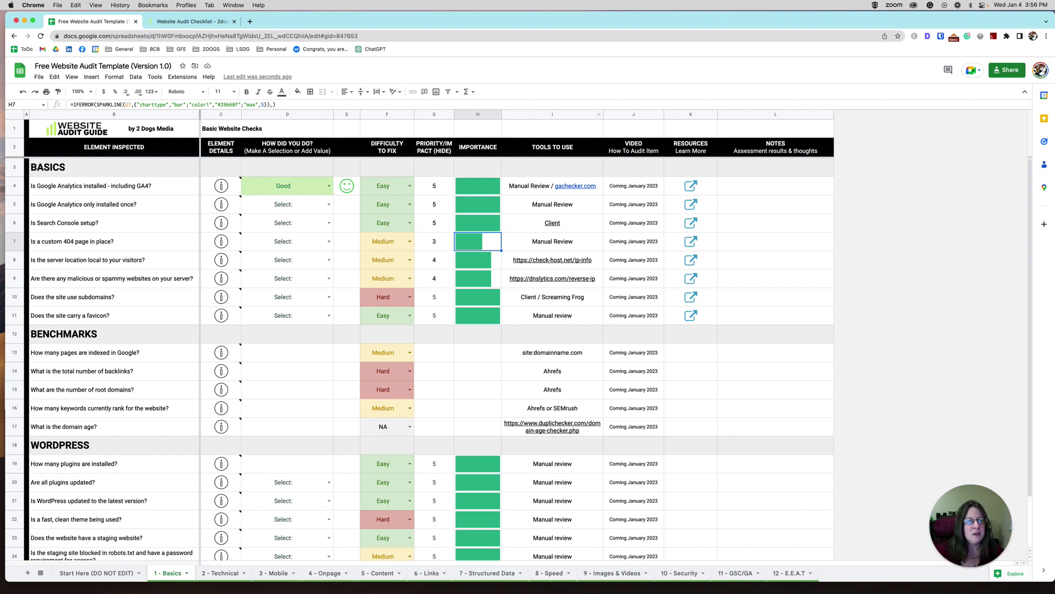
{"action": "left_click", "coordinate": [553, 113]}
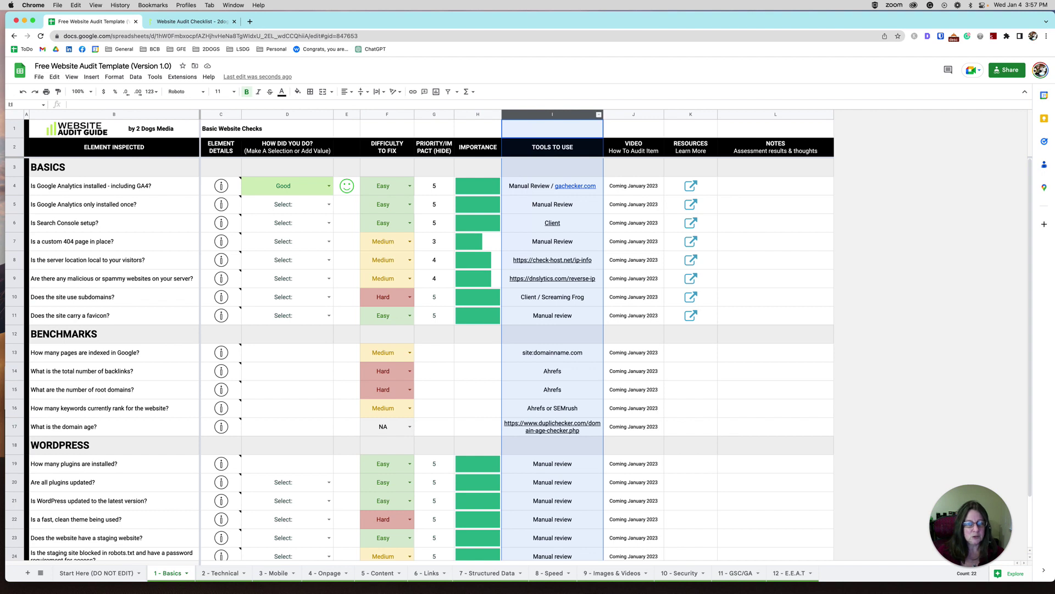
{"action": "mouse_move", "coordinate": [575, 185]}
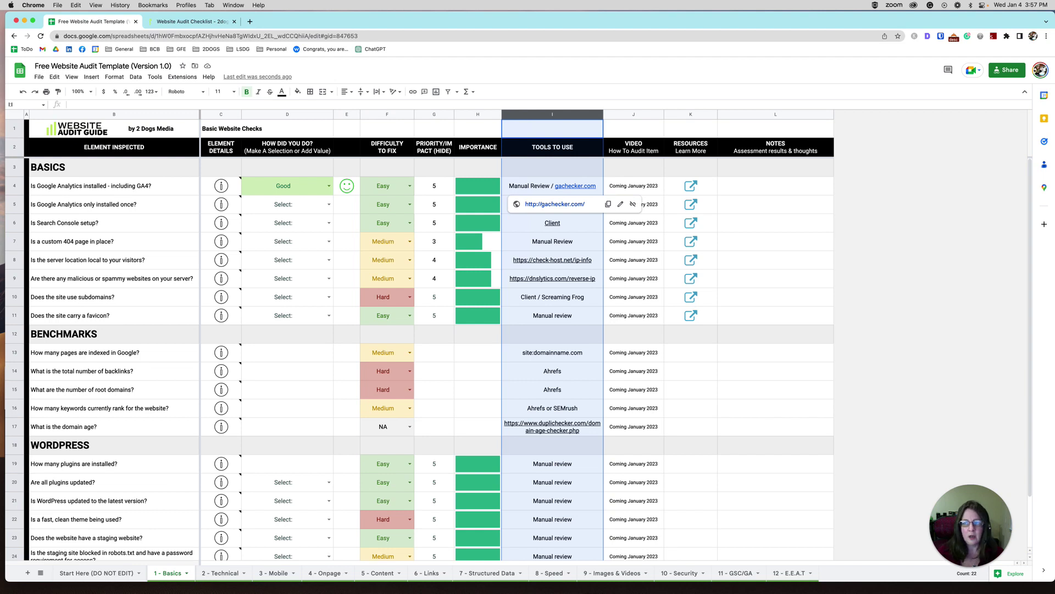
{"action": "left_click", "coordinate": [96, 296]}
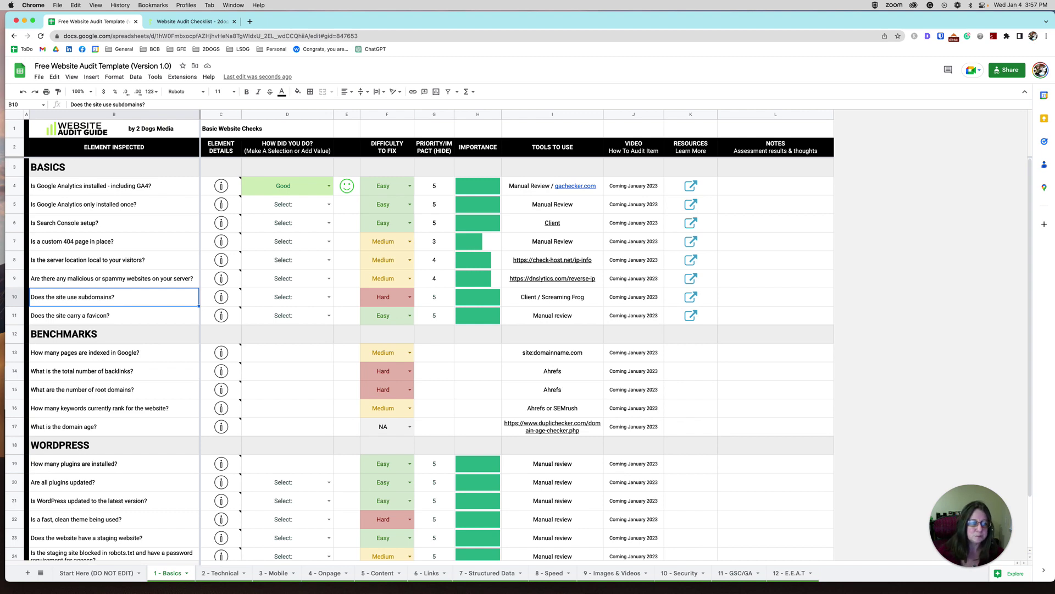
{"action": "scroll", "coordinate": [1030, 228], "scroll_direction": "down", "scroll_amount": 3}
{"action": "scroll", "coordinate": [1029, 287], "scroll_direction": "up", "scroll_amount": 2}
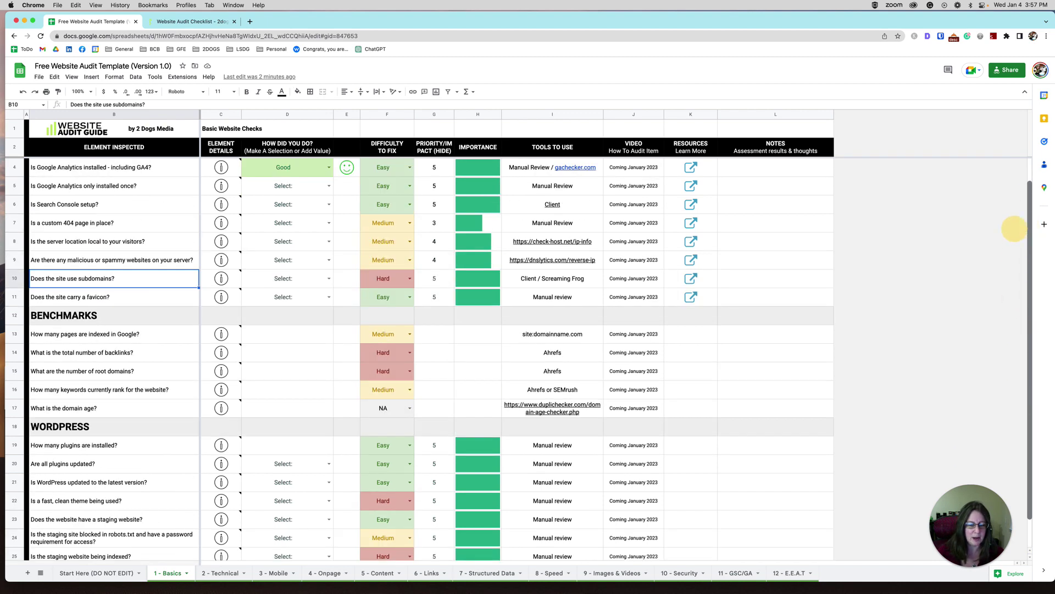
{"action": "scroll", "coordinate": [1014, 229], "scroll_direction": "up", "scroll_amount": 1}
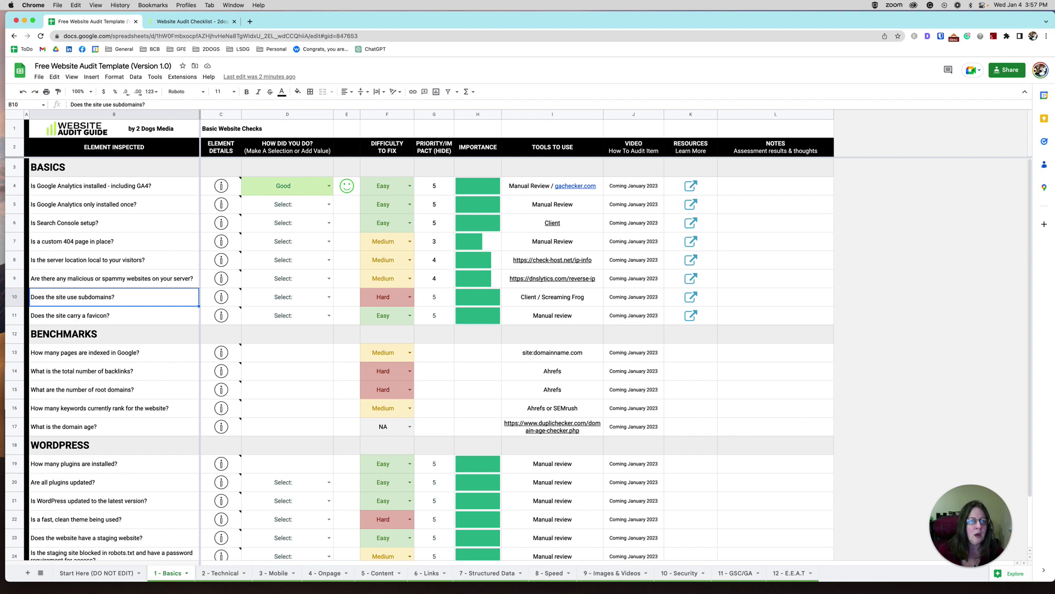
{"action": "left_click", "coordinate": [635, 187]}
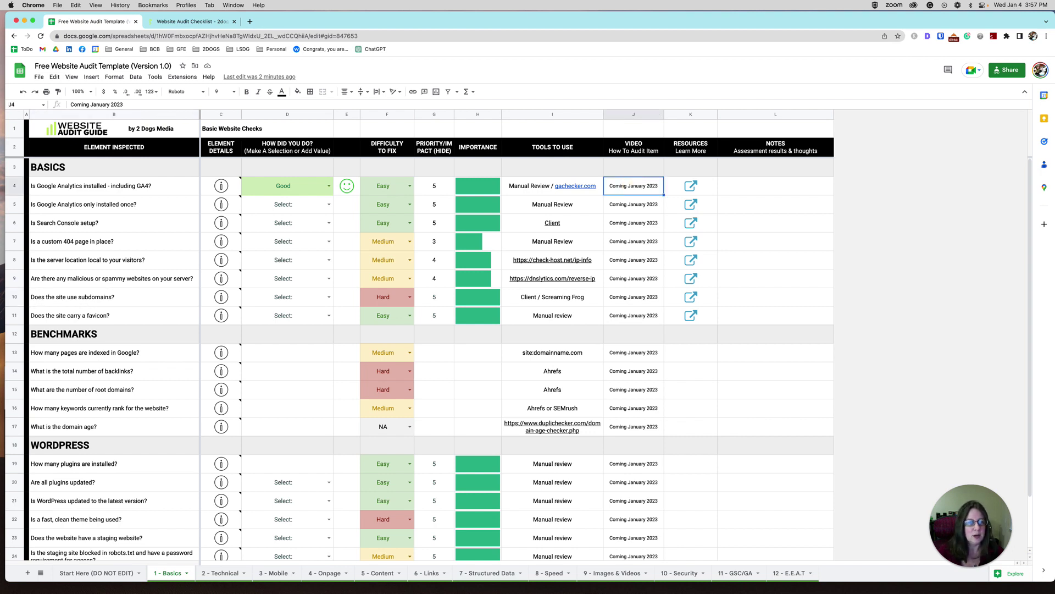
{"action": "left_click_drag", "start_coordinate": [635, 316], "coordinate": [635, 187]}
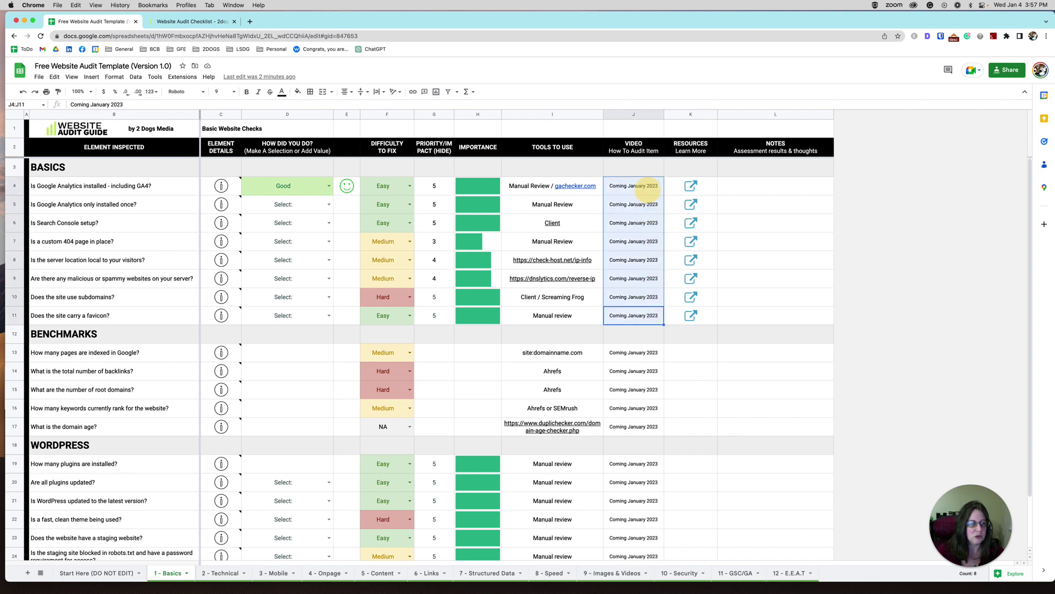
{"action": "left_click_drag", "start_coordinate": [637, 427], "coordinate": [652, 356]}
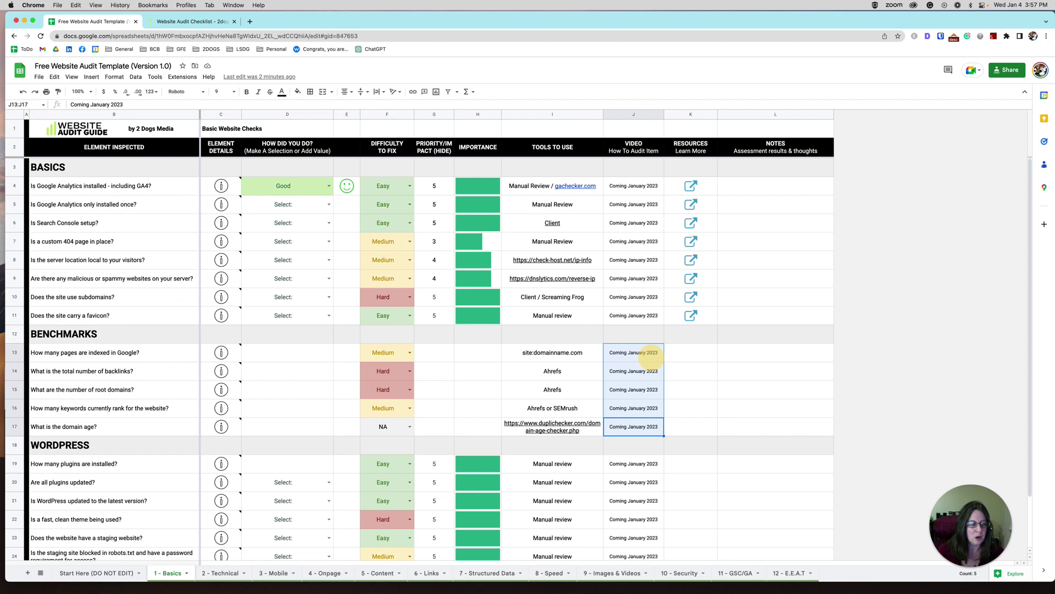
{"action": "left_click_drag", "start_coordinate": [633, 463], "coordinate": [635, 518]}
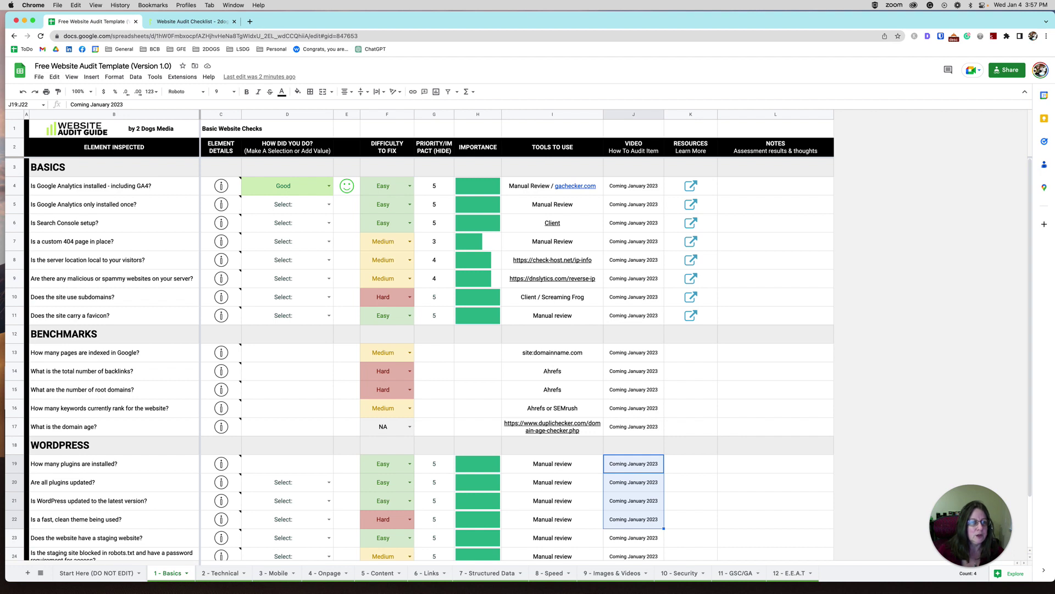
{"action": "left_click", "coordinate": [759, 187]}
{"action": "left_click", "coordinate": [691, 186]}
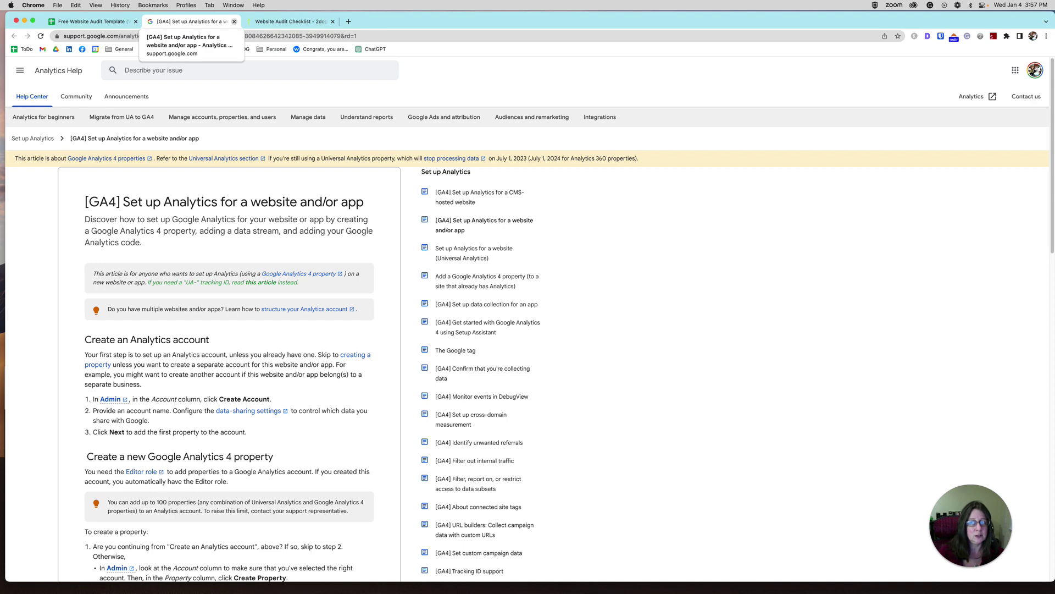
{"action": "left_click", "coordinate": [234, 22]}
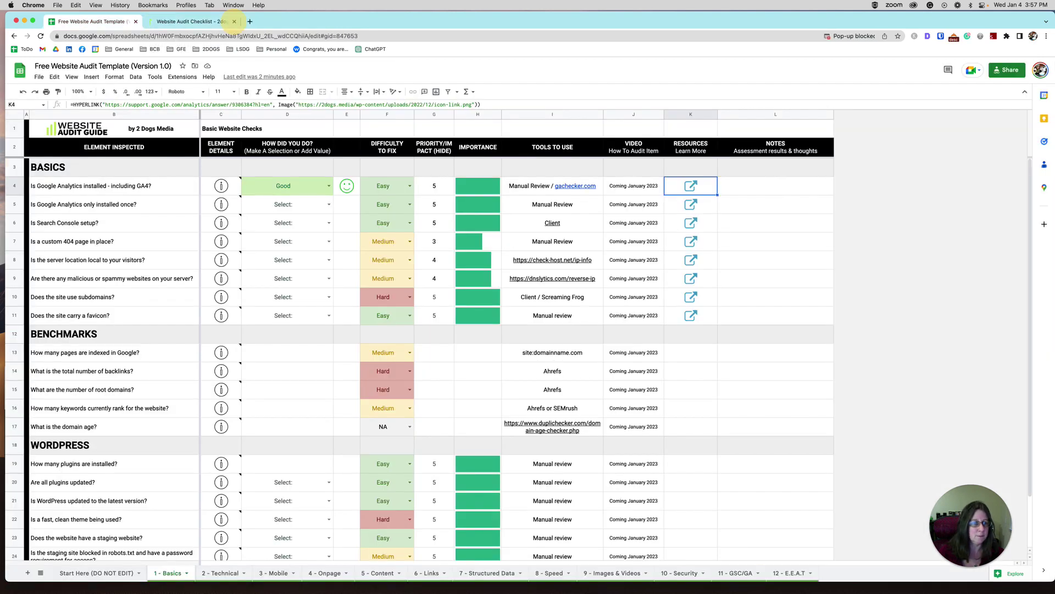
{"action": "key", "text": "Right"}
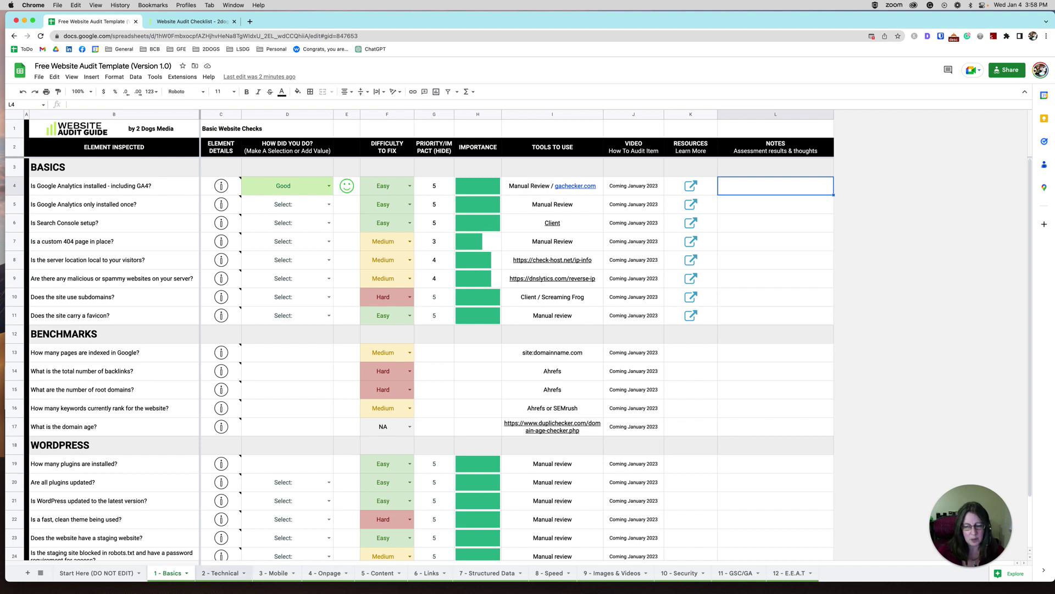
- Browse the 2 - Technical sheet's robots.txt notes cell and scroll down, then move to 3 - Mobile
{"action": "left_click", "coordinate": [223, 572]}
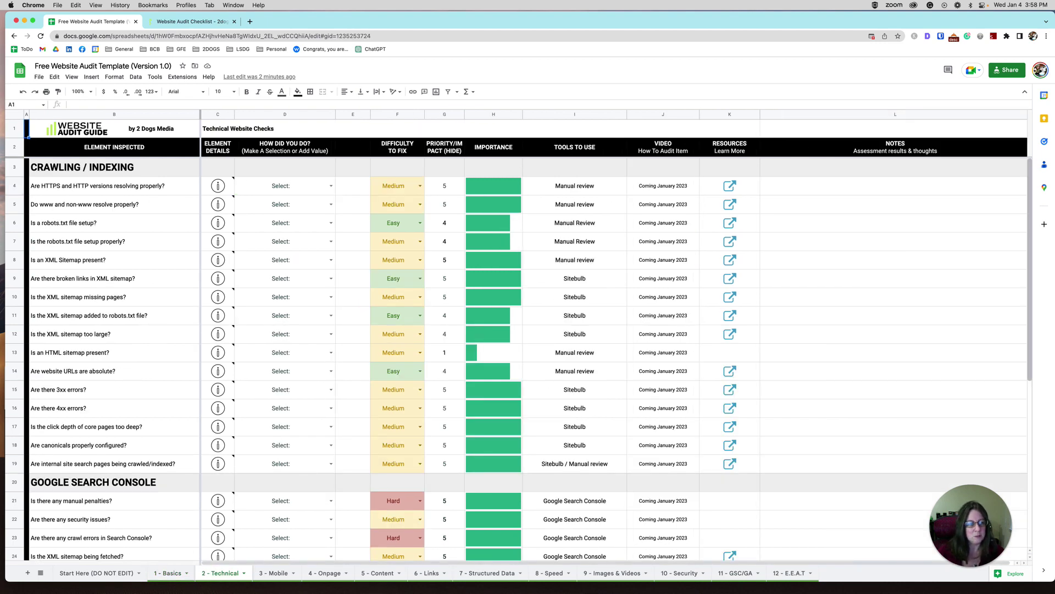
{"action": "left_click", "coordinate": [1023, 222]}
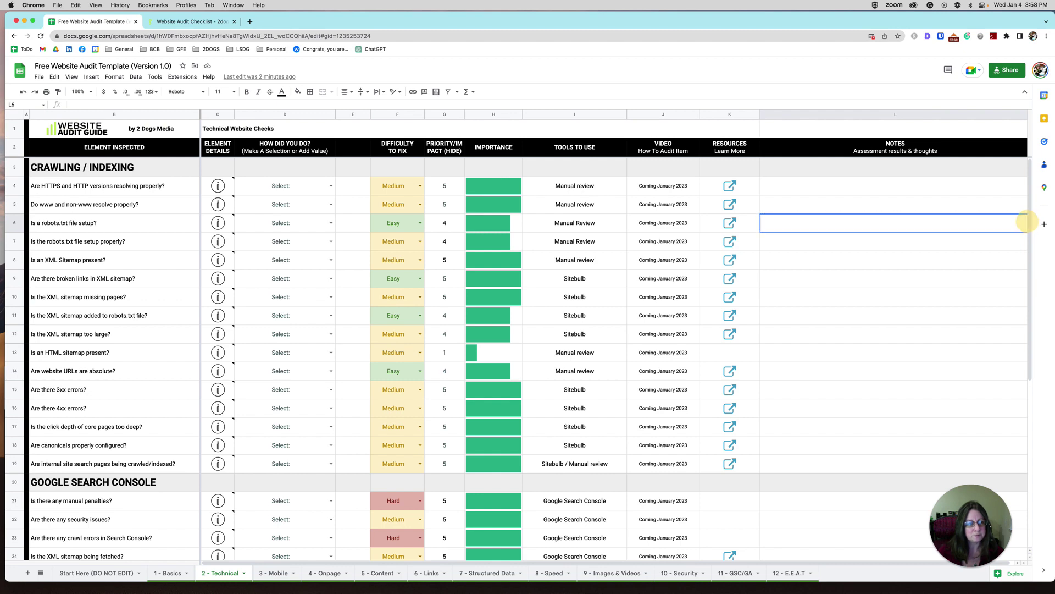
{"action": "left_click_drag", "start_coordinate": [1031, 358], "coordinate": [1034, 550]}
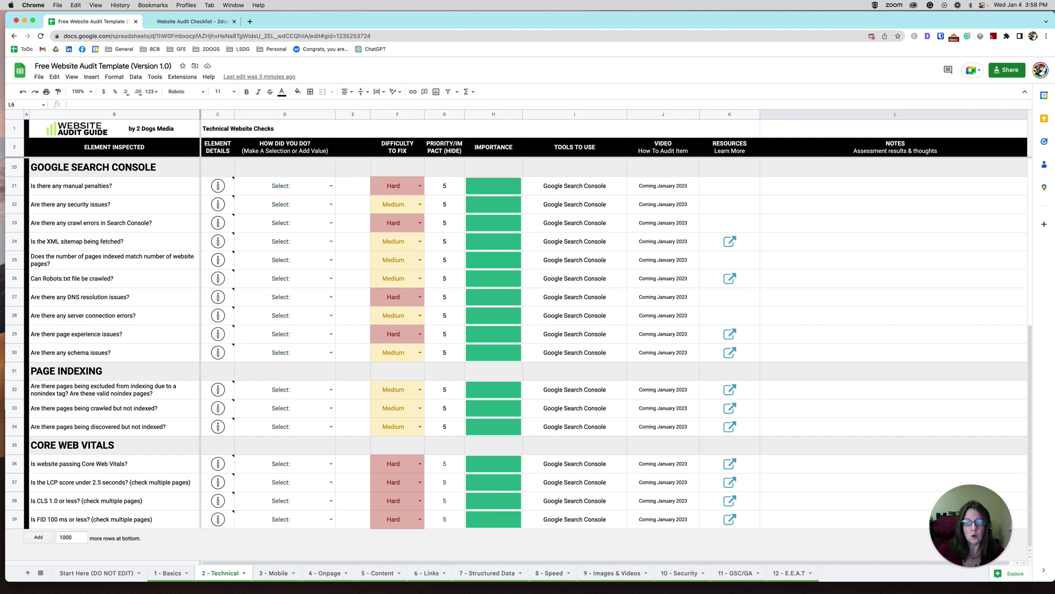
{"action": "left_click", "coordinate": [278, 573]}
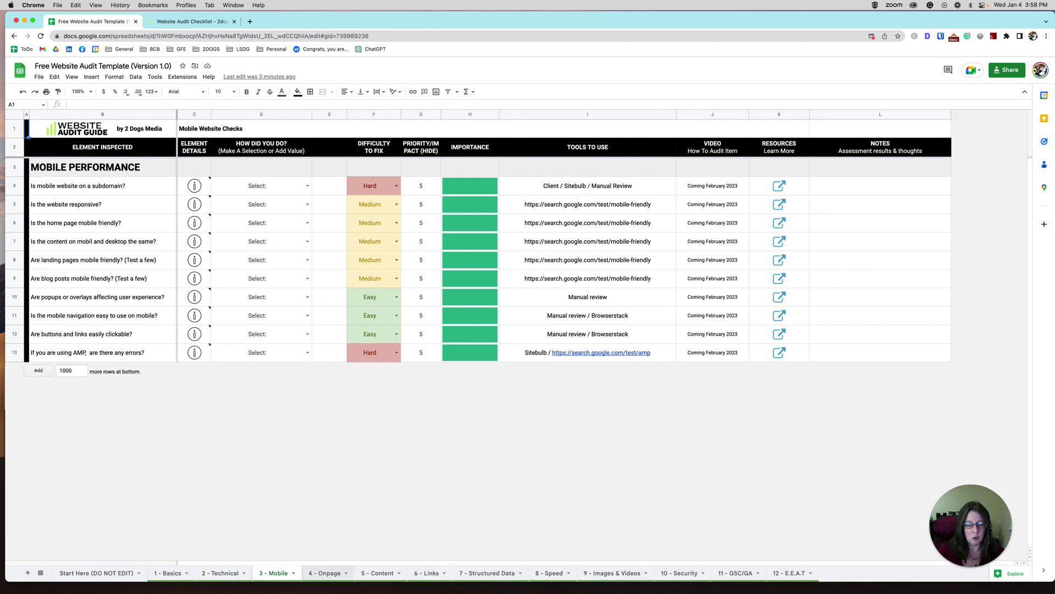
- Scroll the 4 - Onpage checklist down to row 47's Optimization rows, then open 5 - Content
{"action": "left_click", "coordinate": [328, 574]}
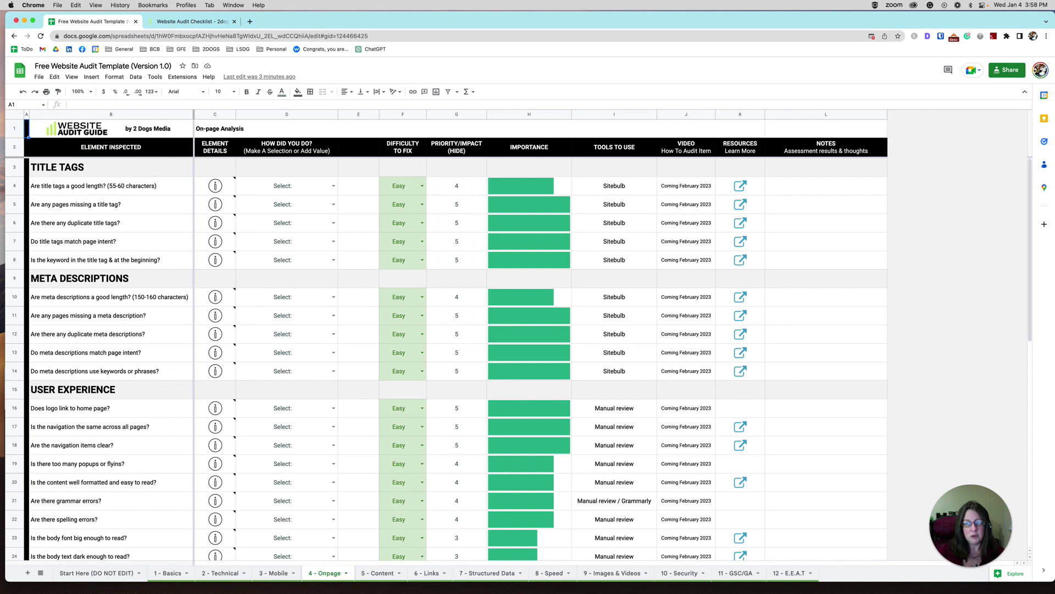
{"action": "scroll", "coordinate": [527, 357], "scroll_direction": "down", "scroll_amount": 5}
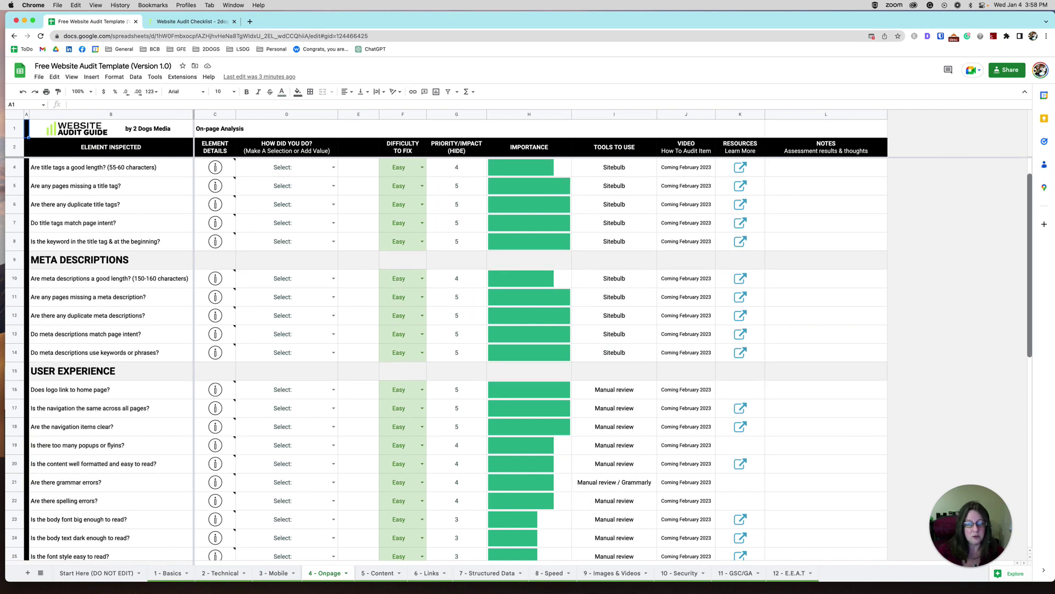
{"action": "scroll", "coordinate": [528, 358], "scroll_direction": "down", "scroll_amount": 3}
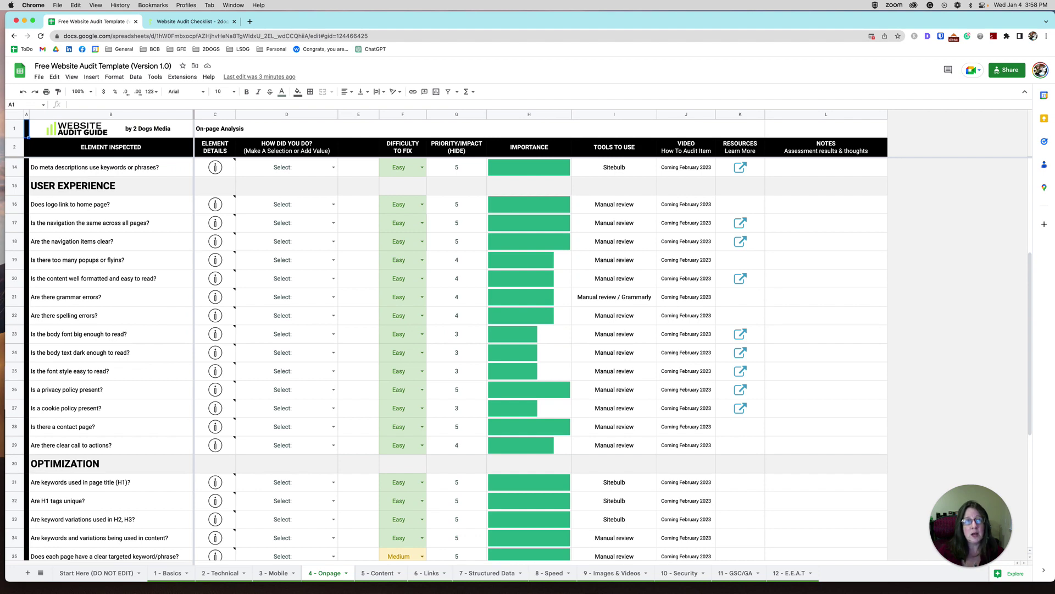
{"action": "mouse_move", "coordinate": [1030, 316]}
{"action": "left_mouse_down"}
{"action": "mouse_move", "coordinate": [1032, 334]}
{"action": "mouse_move", "coordinate": [1035, 296]}
{"action": "left_mouse_up"}
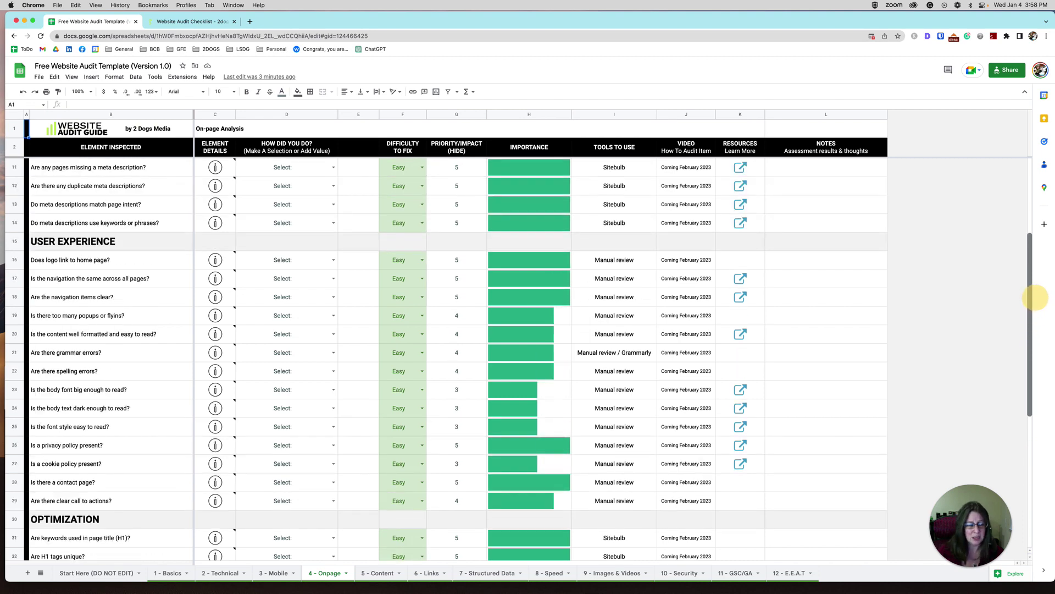
{"action": "left_click_drag", "start_coordinate": [1035, 296], "coordinate": [1039, 313]}
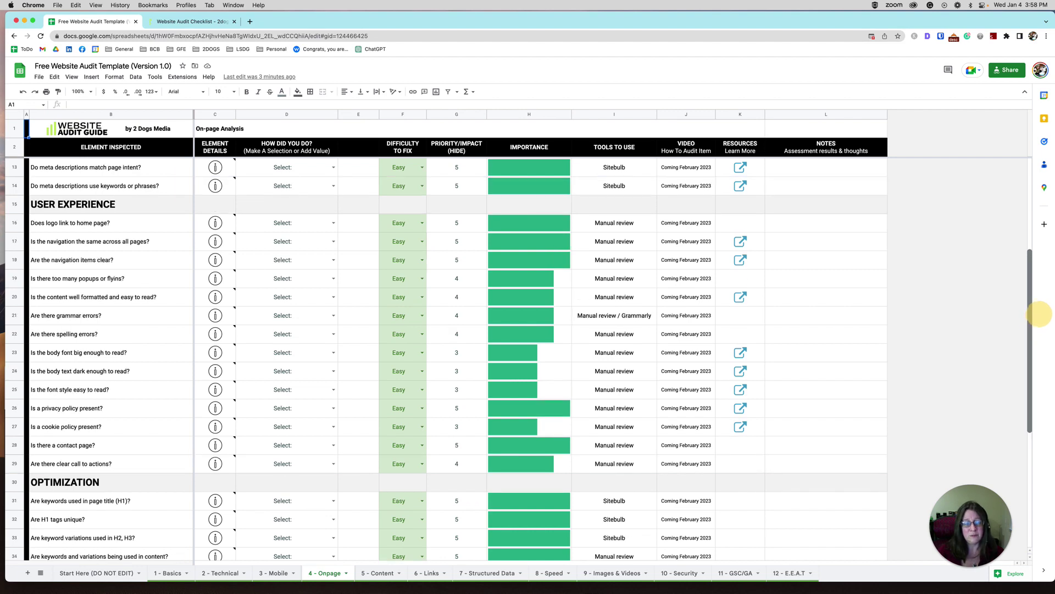
{"action": "left_click_drag", "start_coordinate": [1039, 313], "coordinate": [1043, 315]}
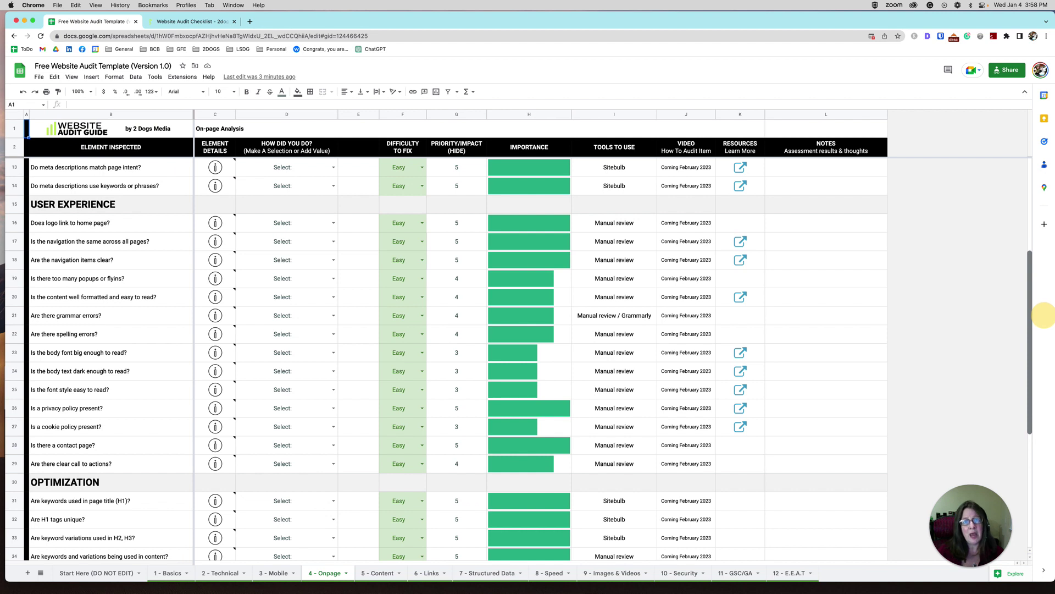
{"action": "left_click_drag", "start_coordinate": [1043, 315], "coordinate": [1011, 459]}
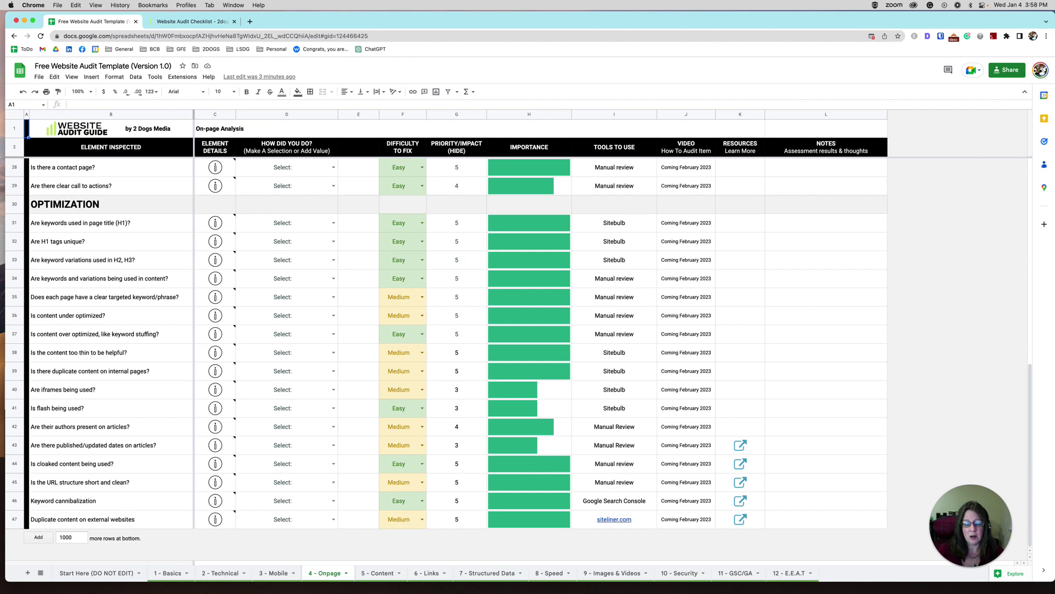
{"action": "left_click", "coordinate": [378, 574]}
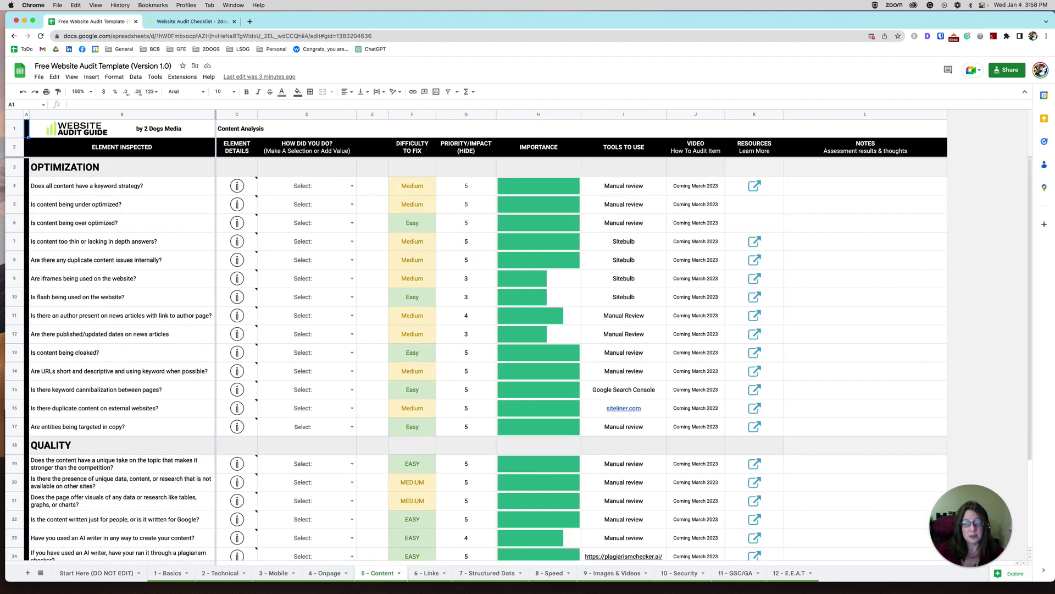
- Read the Quality questions in B22–B24, covering plagiarism checkers, AI writers and people-or-Google, then open 6 - Links
{"action": "left_click", "coordinate": [328, 573]}
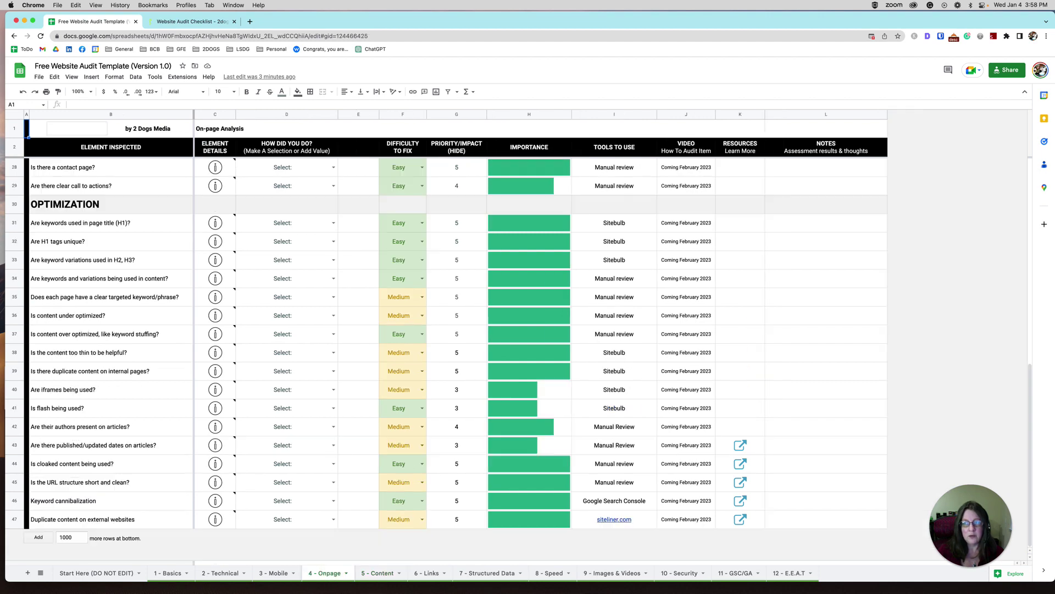
{"action": "left_click", "coordinate": [377, 573]}
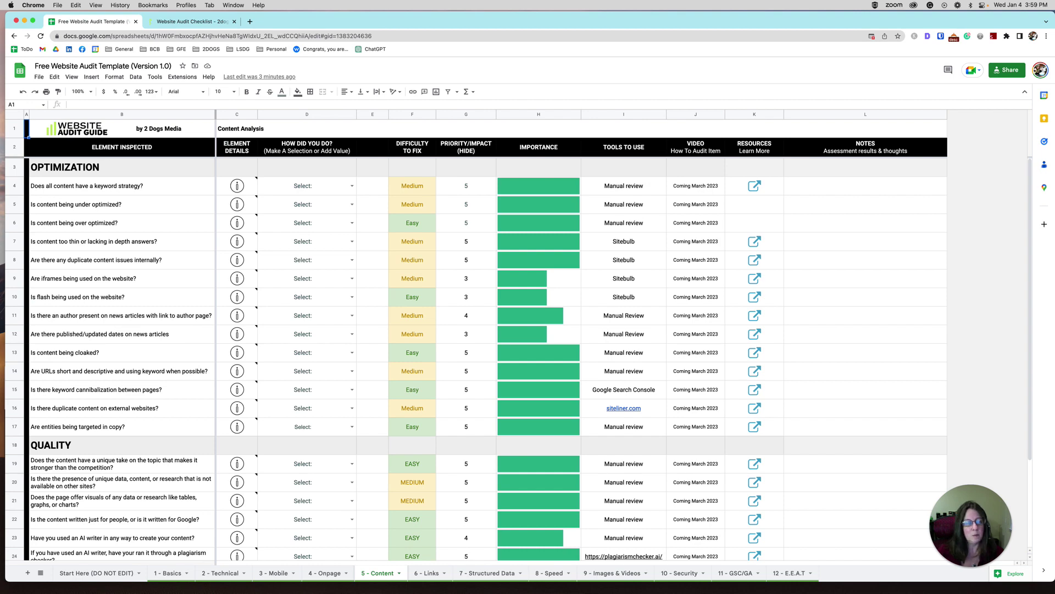
{"action": "right_click", "coordinate": [1027, 254]}
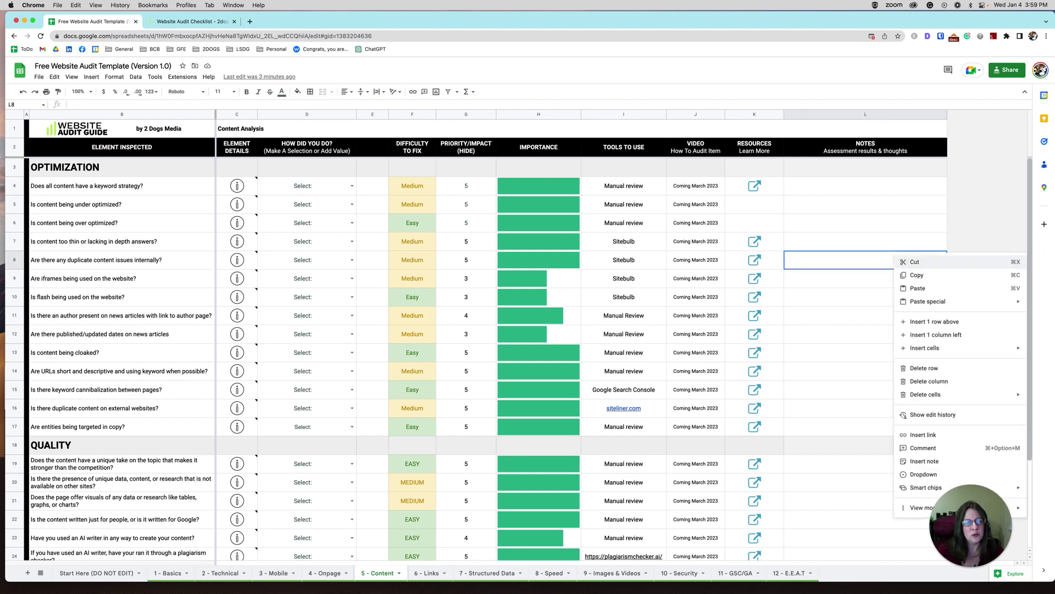
{"action": "left_click_drag", "start_coordinate": [1027, 253], "coordinate": [1028, 457]}
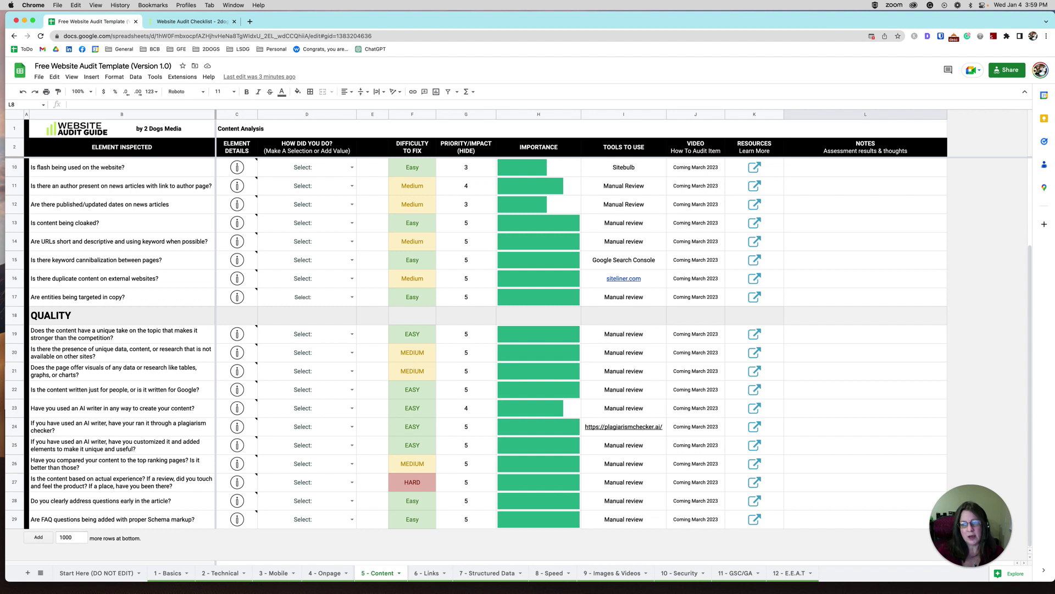
{"action": "left_click", "coordinate": [122, 445]}
{"action": "left_click", "coordinate": [122, 427]}
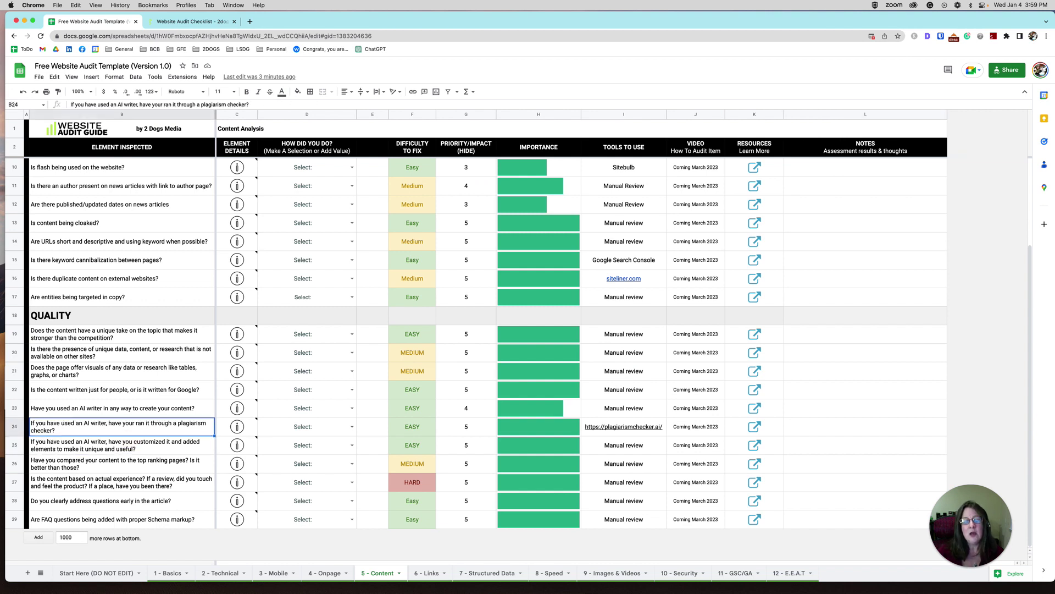
{"action": "left_click", "coordinate": [146, 408]}
{"action": "left_click", "coordinate": [147, 390]}
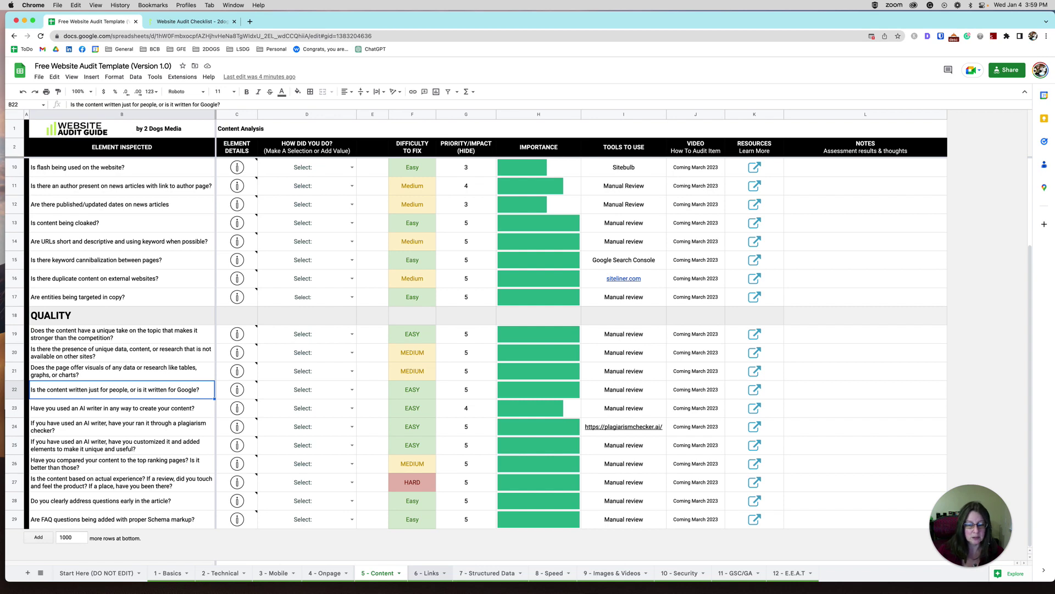
{"action": "left_click", "coordinate": [430, 574]}
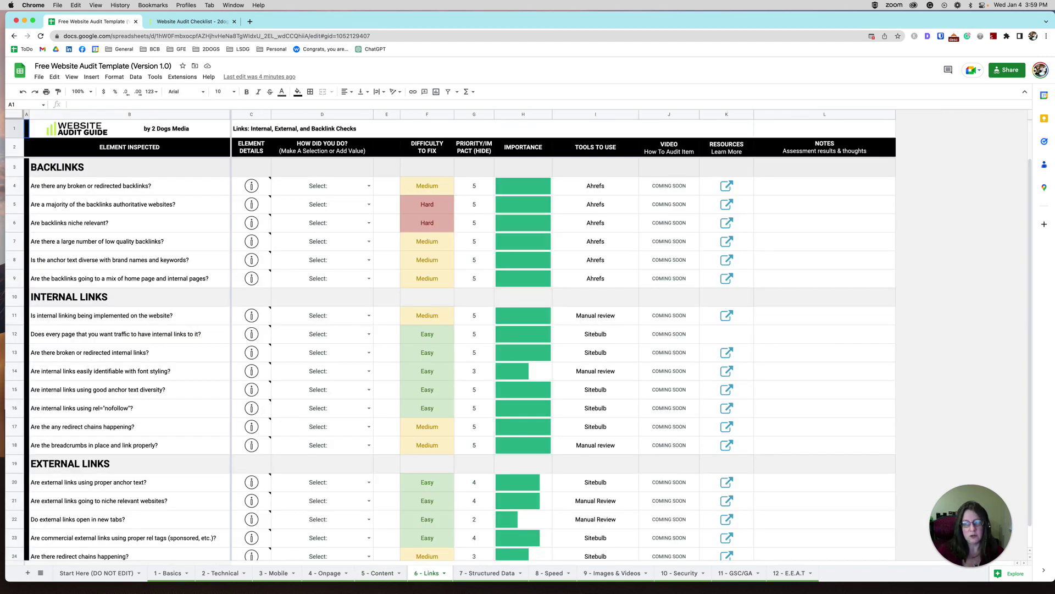
- Highlight the five schema questions B4:B8 on 7 - Structured Data, then open the 8 - Speed sheet
{"action": "left_click", "coordinate": [487, 573]}
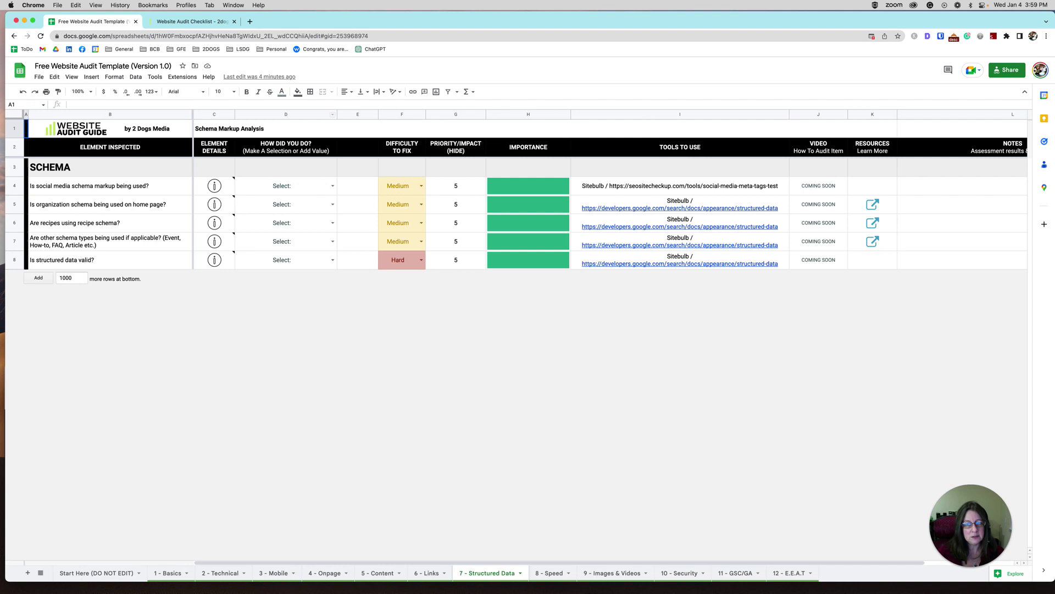
{"action": "left_click_drag", "start_coordinate": [165, 186], "coordinate": [137, 261]}
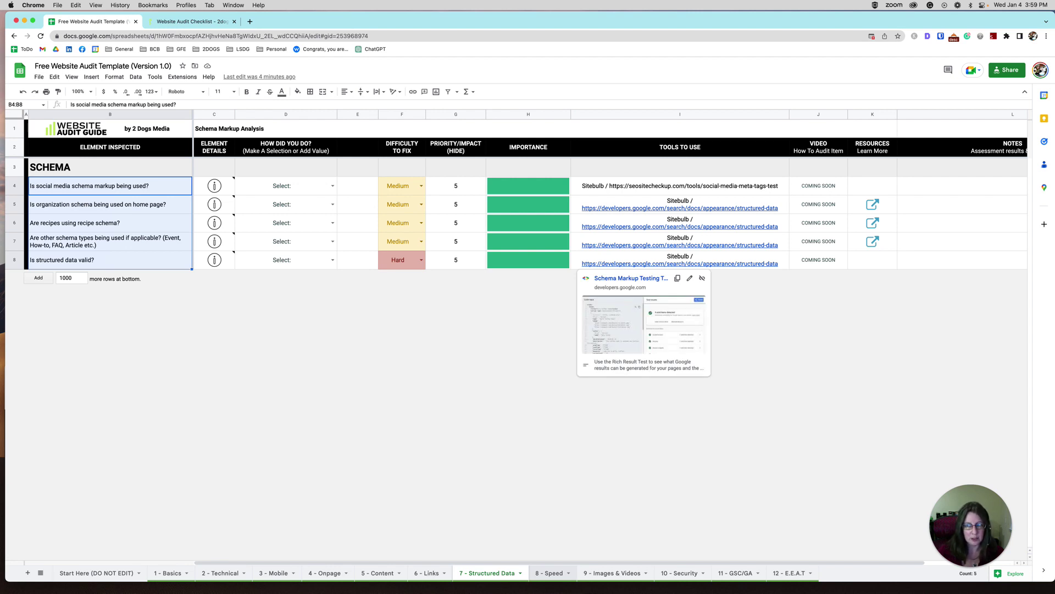
{"action": "left_click", "coordinate": [550, 573]}
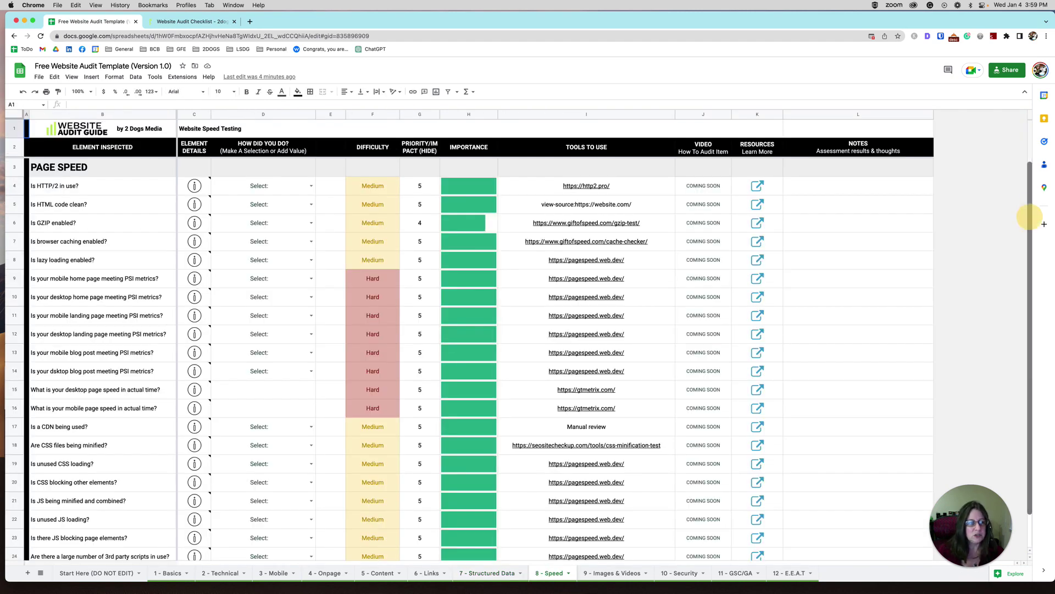
- Scroll the 8 - Speed sheet to row 25 and select the priority value 4 in G25
{"action": "left_click_drag", "start_coordinate": [1029, 217], "coordinate": [1008, 348]}
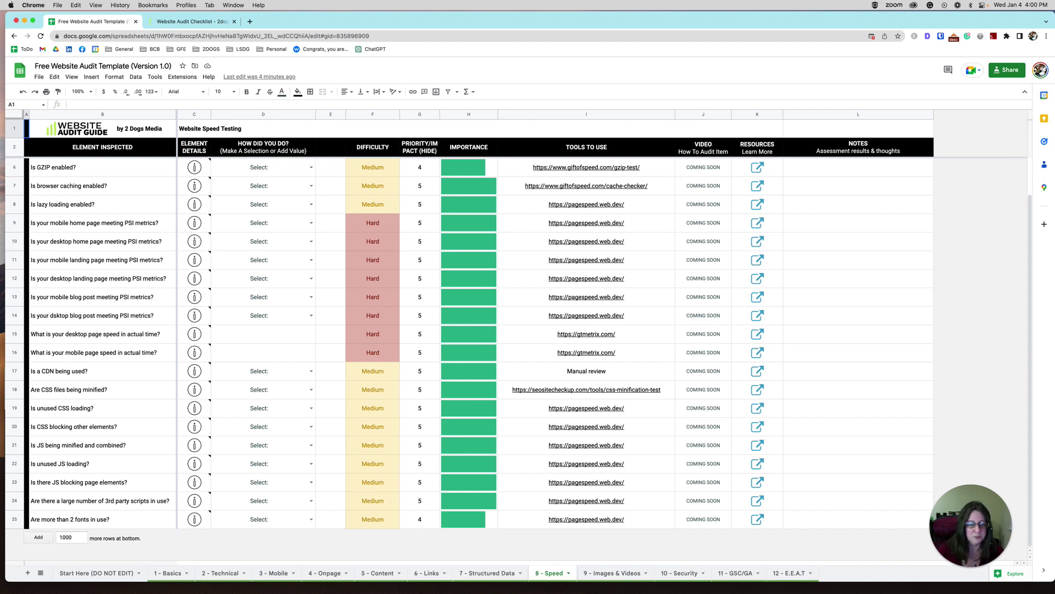
{"action": "mouse_move", "coordinate": [587, 519]}
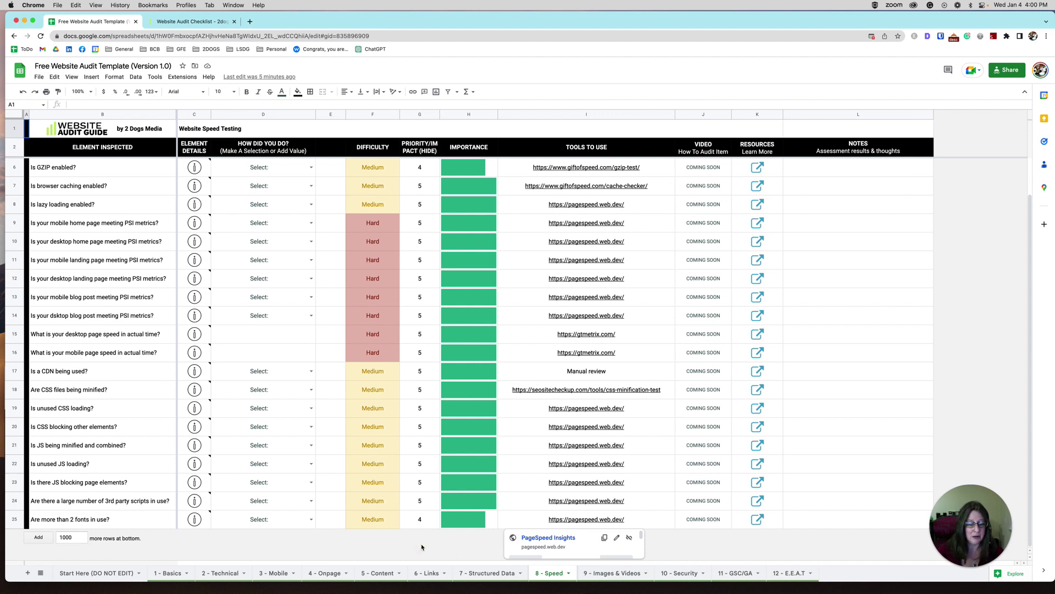
{"action": "left_click", "coordinate": [420, 519]}
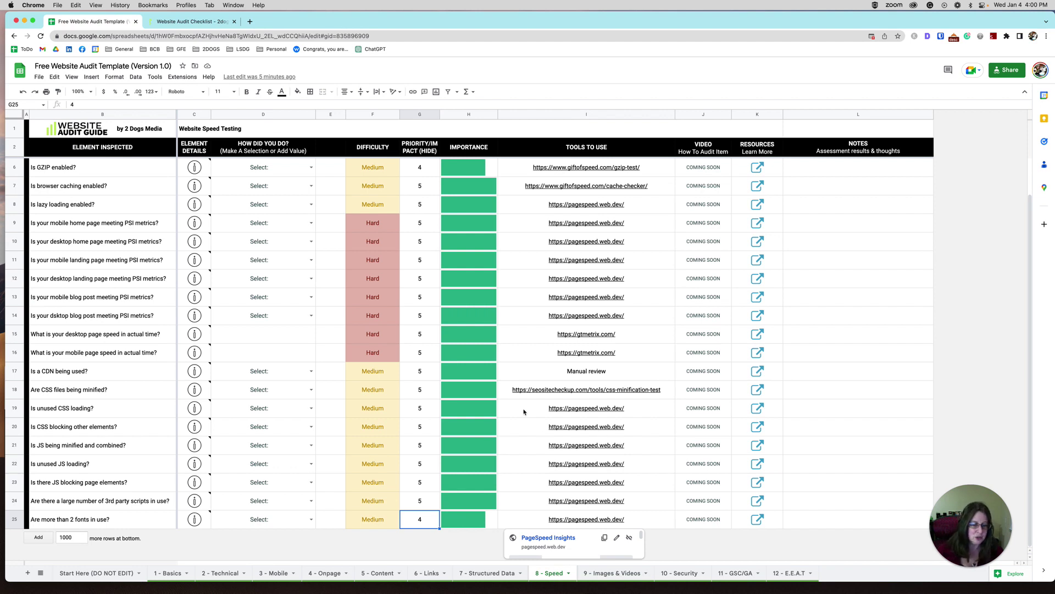
- View the 9 - Images & Videos, 10 - Security, 11 - GSC/GA and 12 - E.E.A.T sheets in turn
{"action": "left_click", "coordinate": [615, 574]}
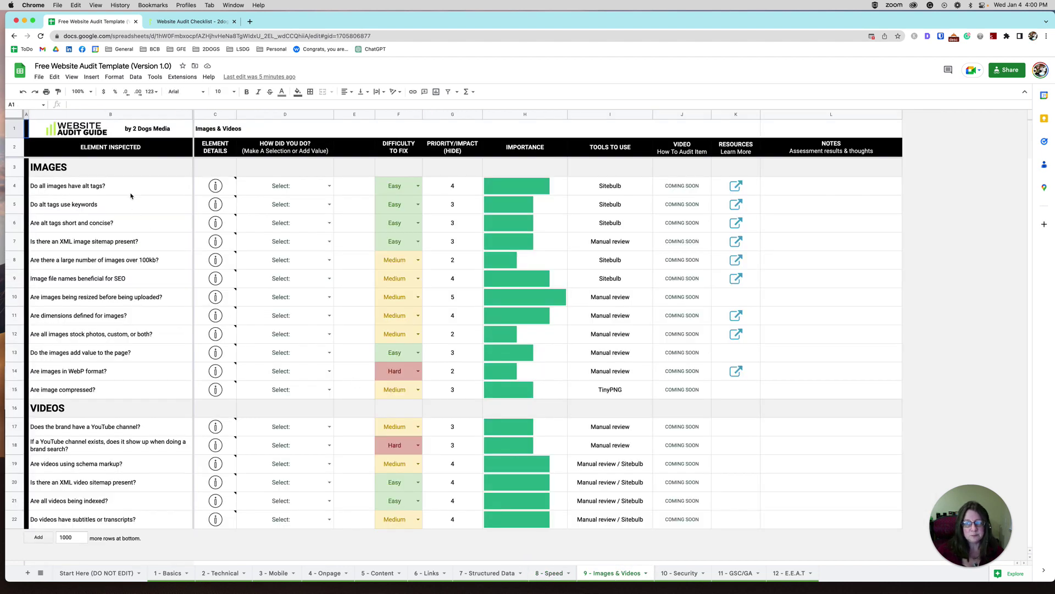
{"action": "left_click", "coordinate": [687, 574]}
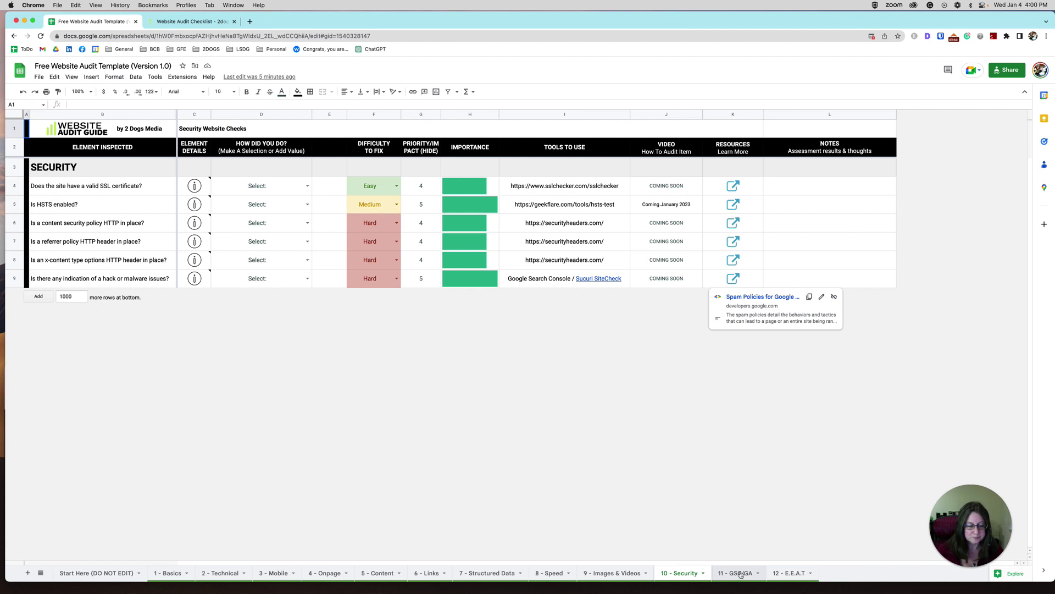
{"action": "left_click", "coordinate": [741, 573]}
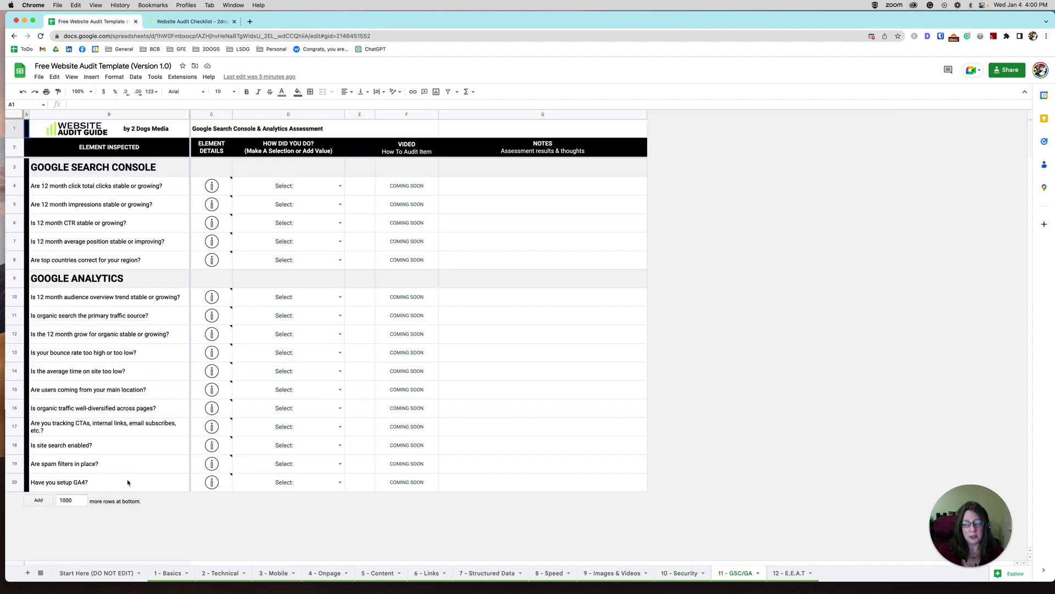
{"action": "left_click", "coordinate": [795, 575]}
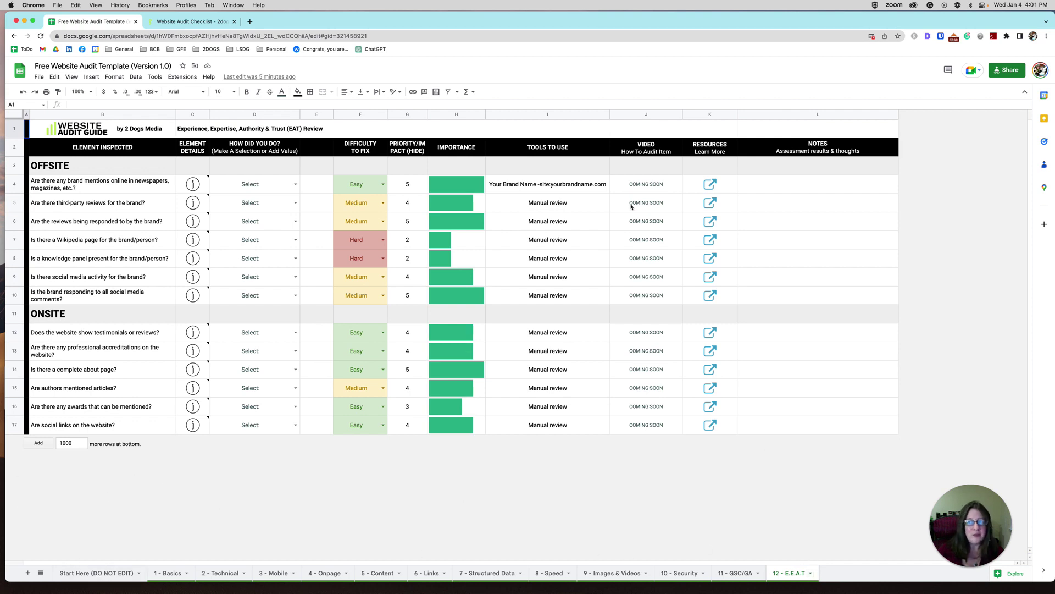
- Show the Website Audit Checklist page's Grab the Audit Now form and its e-mail field
{"action": "left_click", "coordinate": [184, 22]}
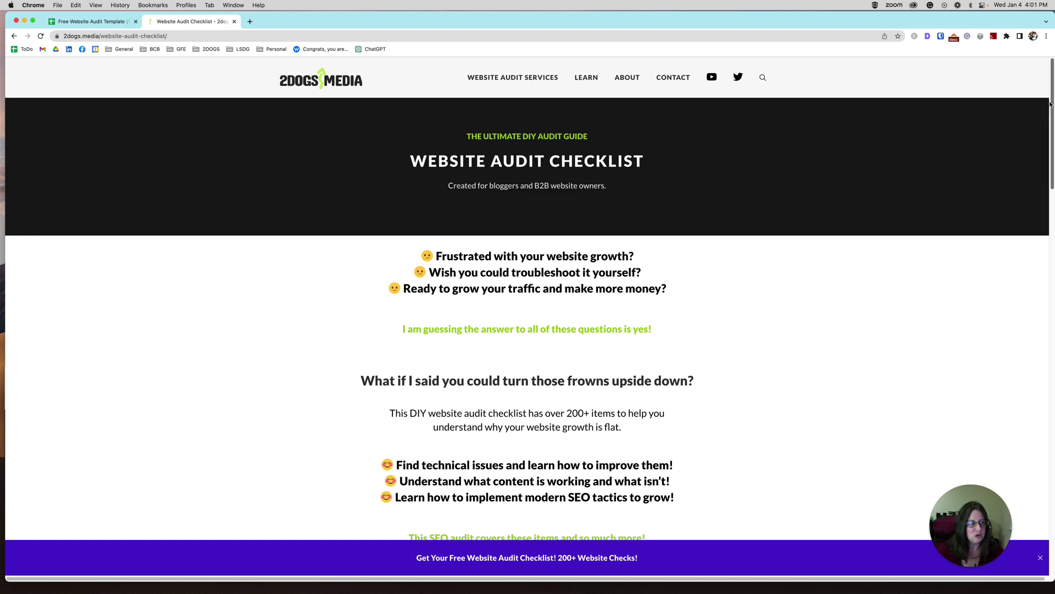
{"action": "left_click_drag", "start_coordinate": [1051, 104], "coordinate": [1016, 292]}
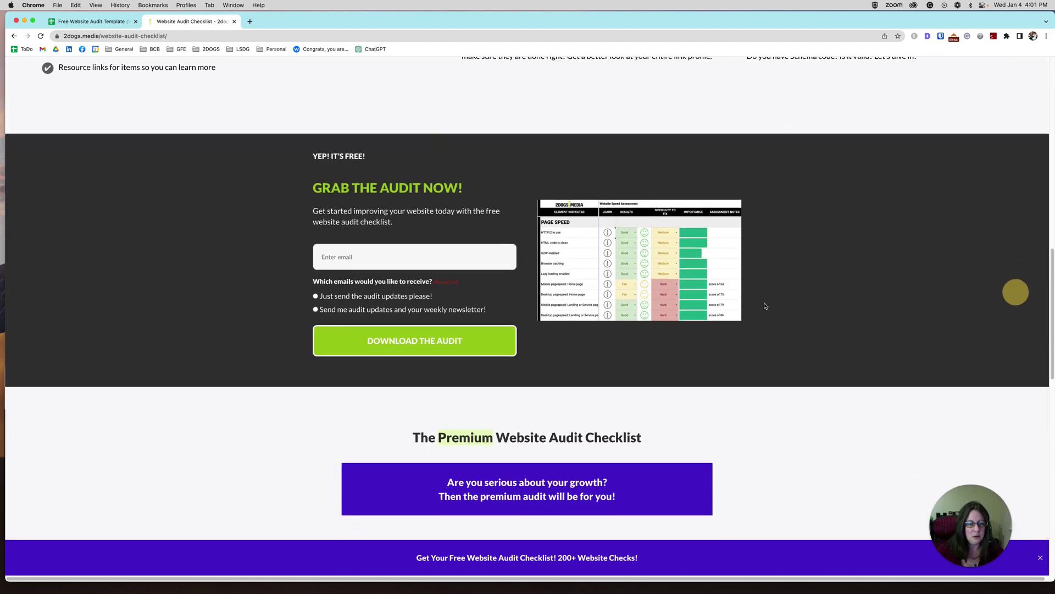
{"action": "left_click", "coordinate": [344, 257]}
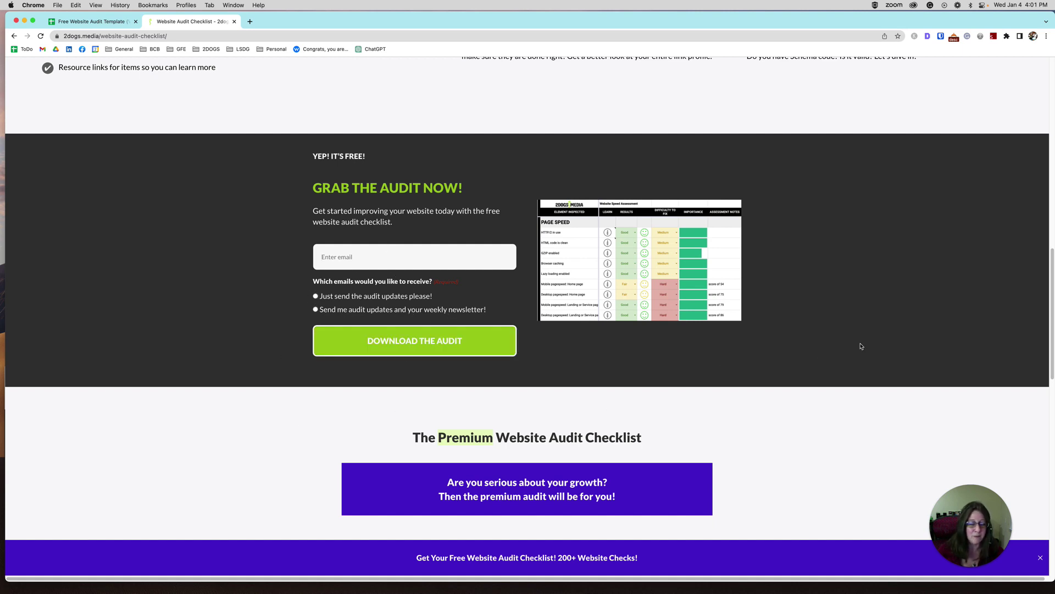
{"action": "left_click_drag", "start_coordinate": [1051, 308], "coordinate": [1008, 72]}
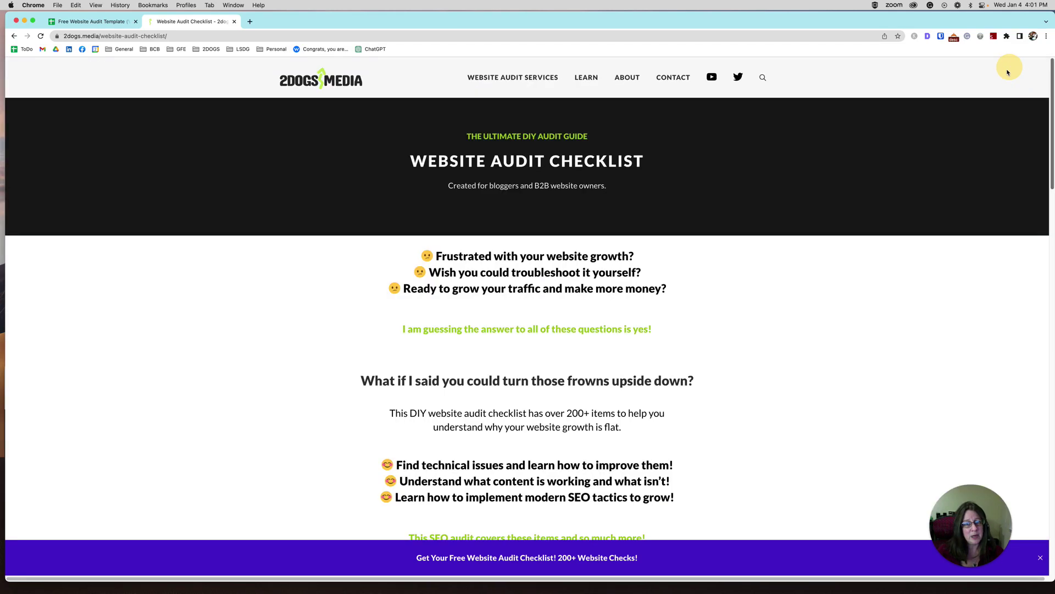
- Return to the Free Website Audit Template spreadsheet on its 12 - E.E.A.T tab
{"action": "left_click", "coordinate": [81, 22]}
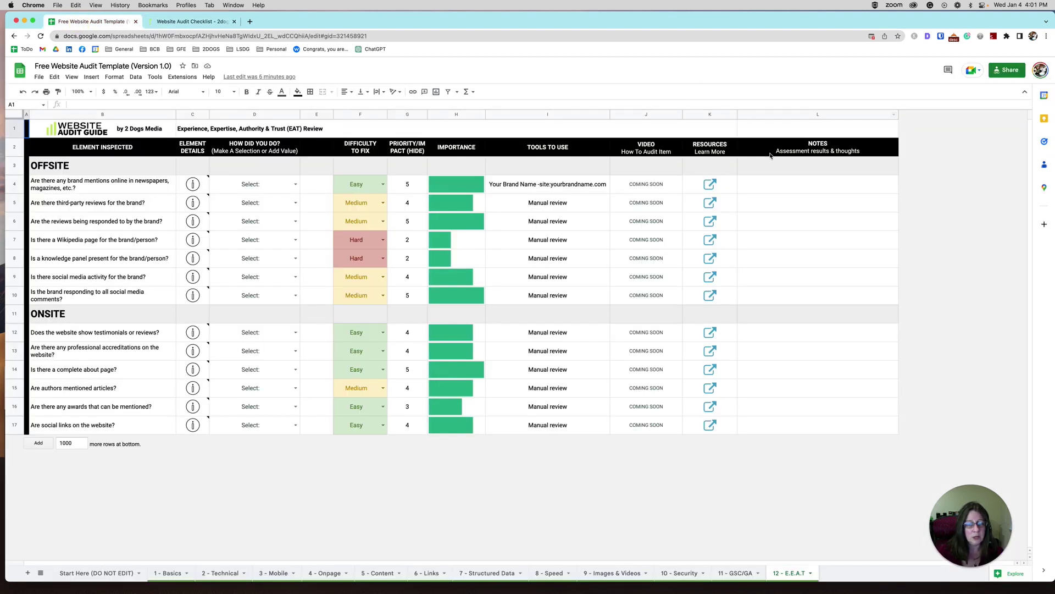